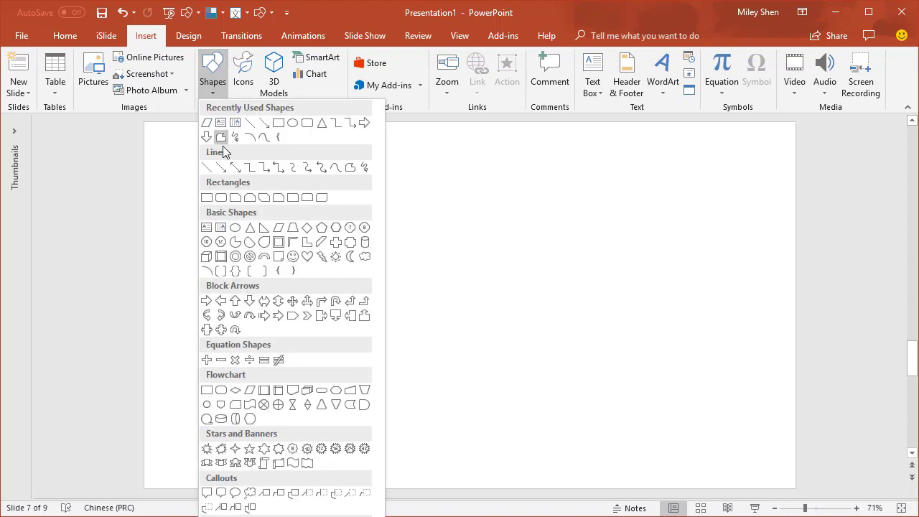
- Insert a parallelogram on the slide and resize it to about 4.26 cm tall by 5.07 cm wide
{"action": "left_click", "coordinate": [279, 227]}
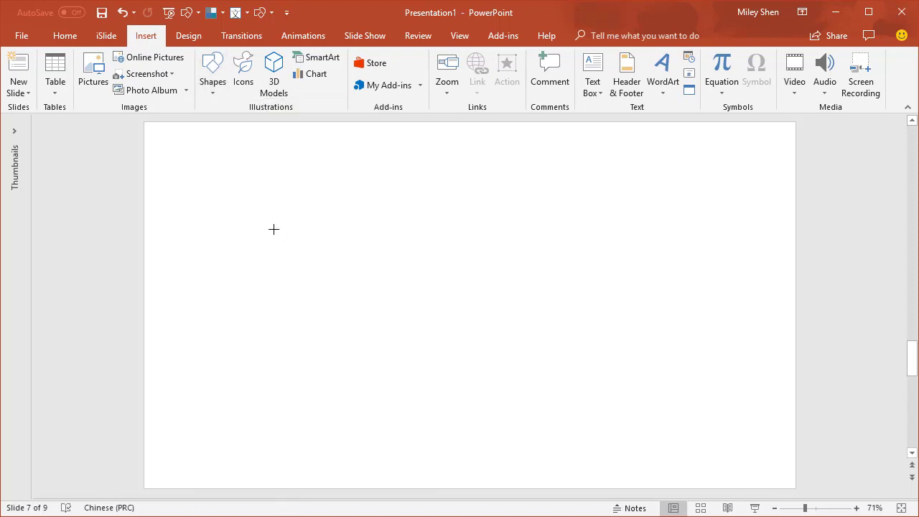
{"action": "left_click", "coordinate": [272, 217]}
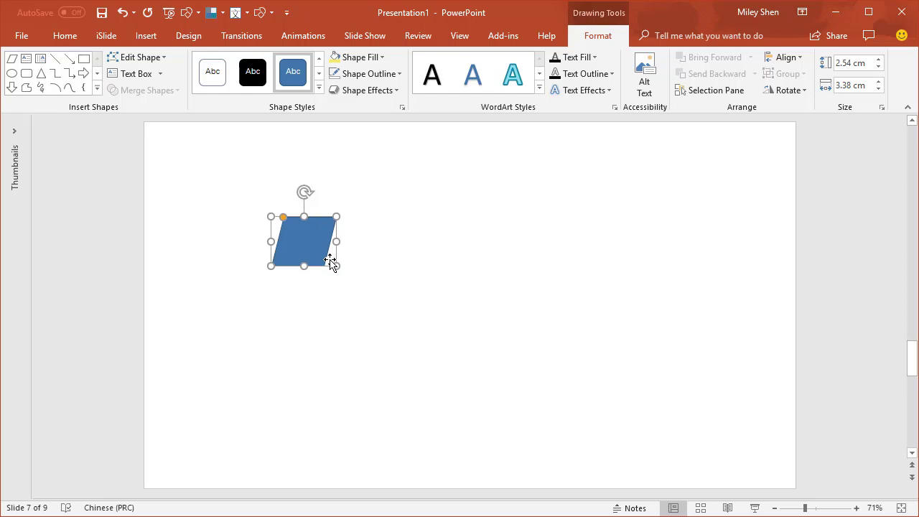
{"action": "left_click_drag", "start_coordinate": [336, 267], "coordinate": [359, 282]}
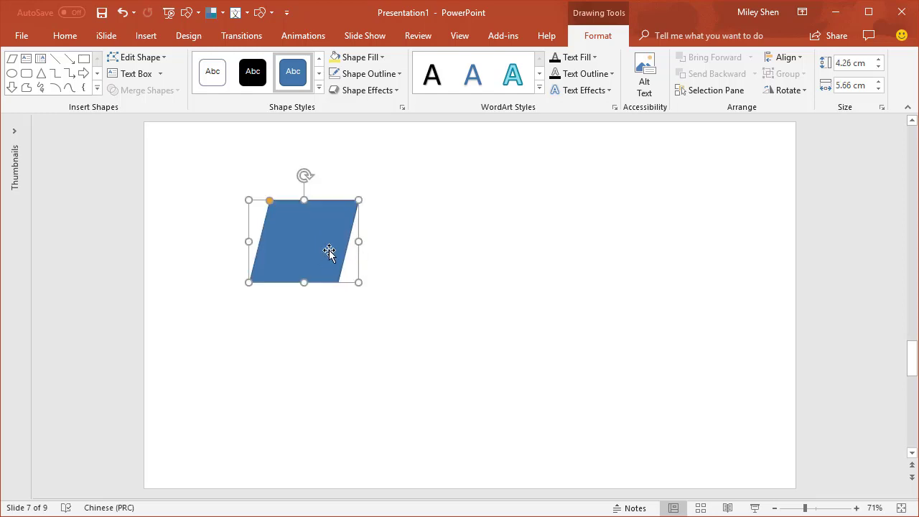
{"action": "left_click_drag", "start_coordinate": [360, 242], "coordinate": [347, 240]}
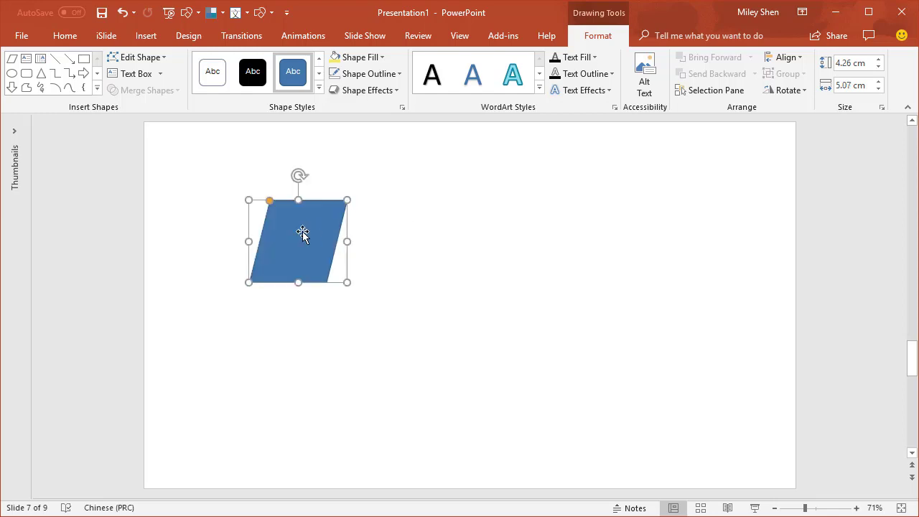
- Use iSlide's Matrix Layout to repeat the parallelogram into 8 columns by 4 rows
{"action": "left_click", "coordinate": [104, 37]}
{"action": "left_click", "coordinate": [129, 95]}
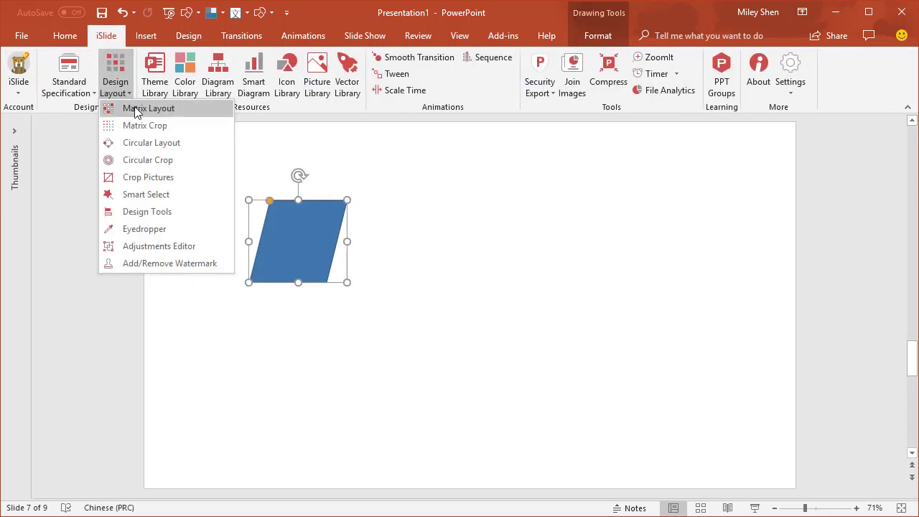
{"action": "left_click", "coordinate": [139, 110]}
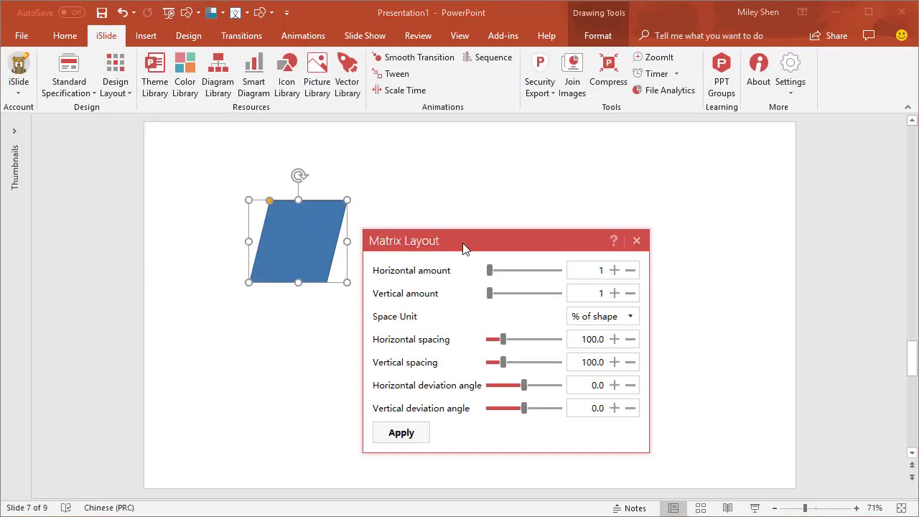
{"action": "left_click_drag", "start_coordinate": [474, 244], "coordinate": [120, 282]}
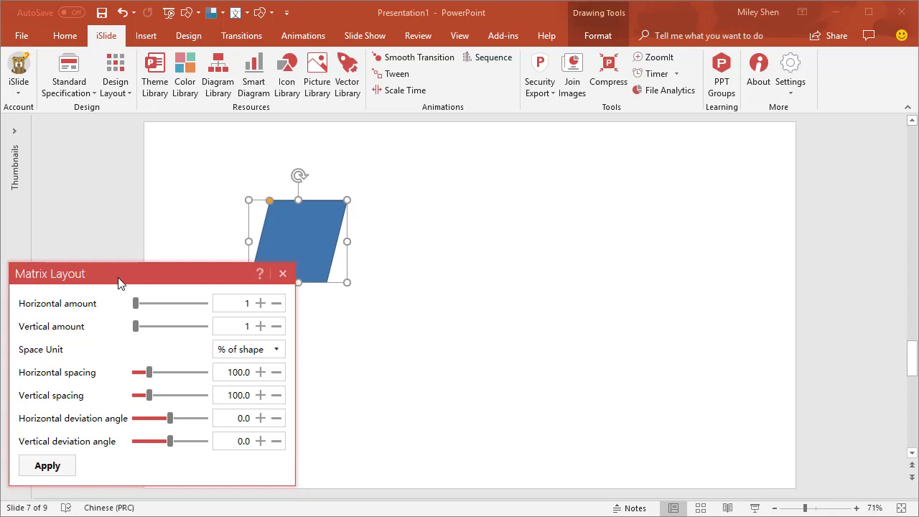
{"action": "left_click", "coordinate": [260, 303]}
{"action": "left_click", "coordinate": [260, 303]}
{"action": "left_click", "coordinate": [260, 303]}
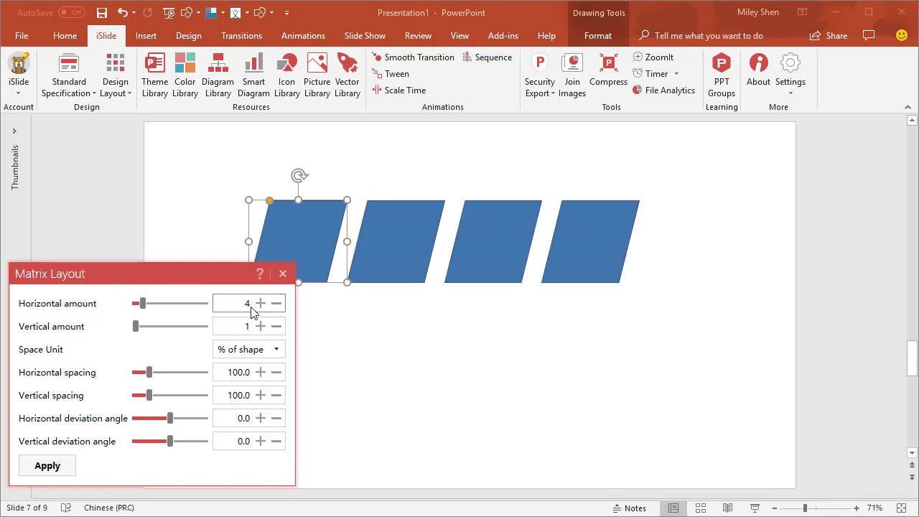
{"action": "left_click", "coordinate": [249, 304]}
{"action": "key", "text": "BackSpace"}
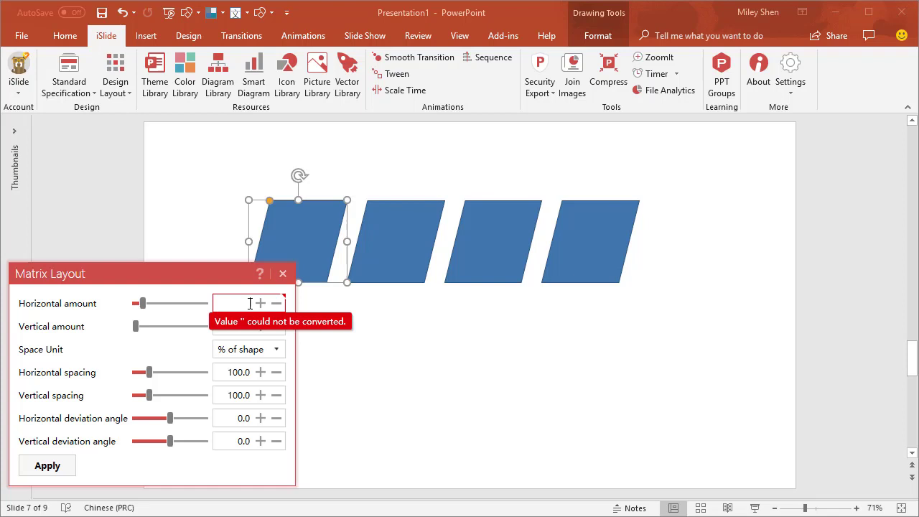
{"action": "type", "text": "8"}
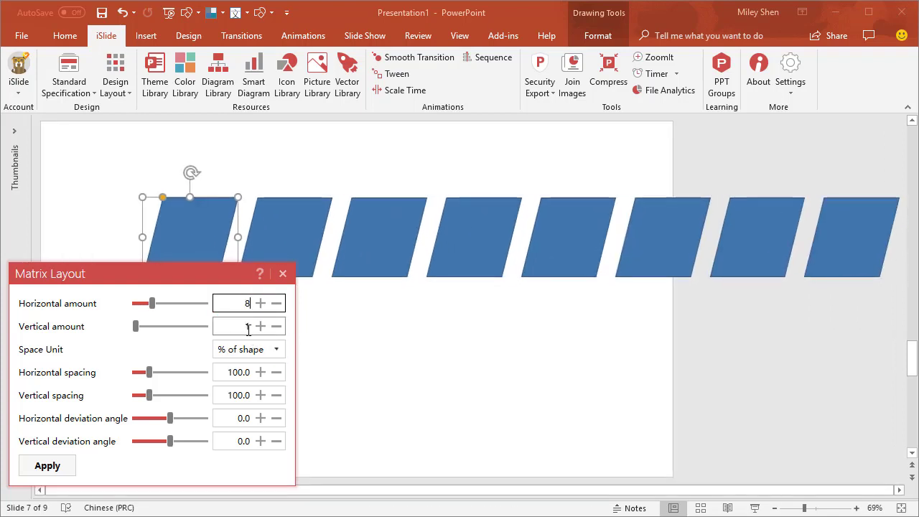
{"action": "left_click", "coordinate": [260, 326]}
{"action": "left_click", "coordinate": [260, 326]}
{"action": "left_click", "coordinate": [260, 326]}
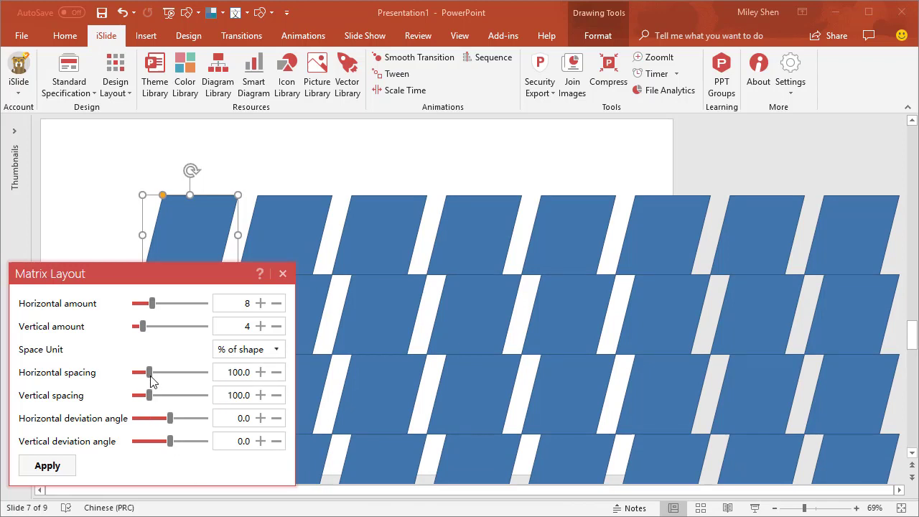
- Lower the Matrix Layout horizontal spacing to 79.5 so the columns close up
{"action": "left_click_drag", "start_coordinate": [149, 374], "coordinate": [146, 374]}
{"action": "left_click", "coordinate": [277, 372]}
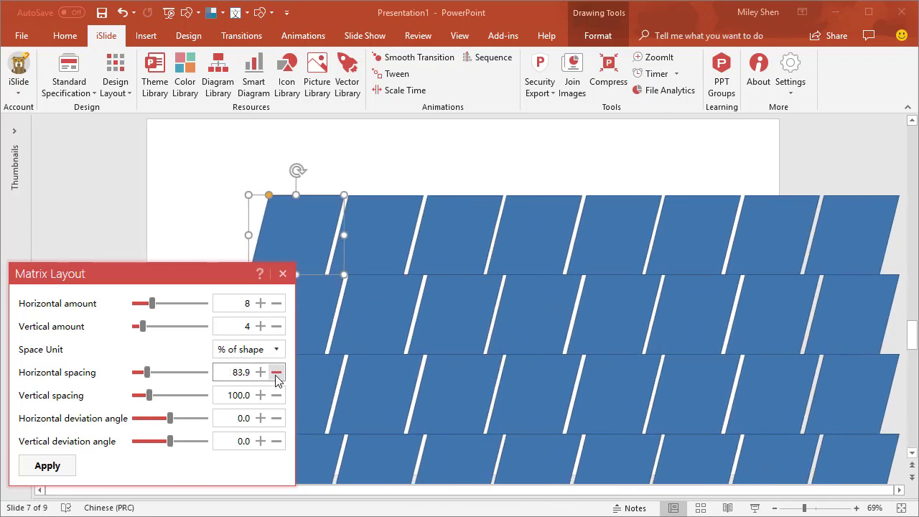
{"action": "left_click", "coordinate": [277, 372]}
{"action": "scroll", "coordinate": [192, 184], "scroll_direction": "up", "scroll_amount": 6}
{"action": "scroll", "coordinate": [192, 184], "scroll_direction": "up", "scroll_amount": 5}
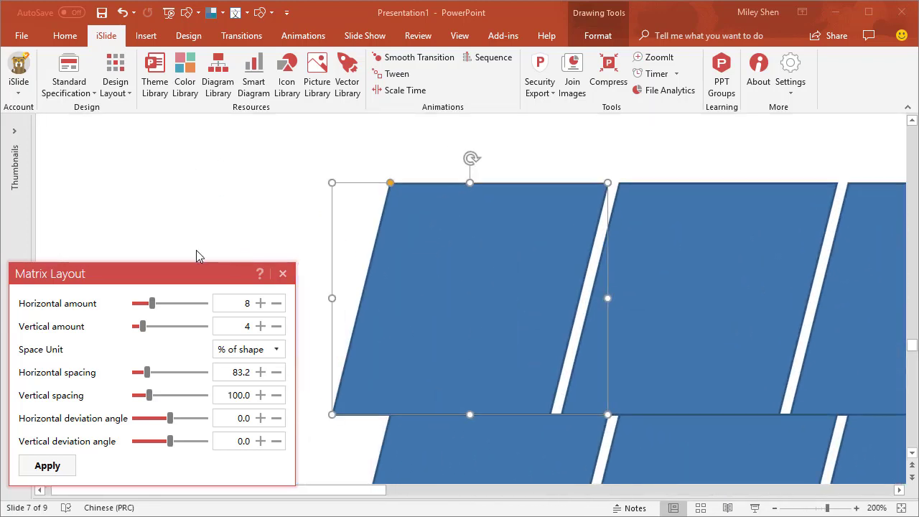
{"action": "left_click", "coordinate": [279, 377]}
{"action": "left_click", "coordinate": [281, 378]}
{"action": "left_click", "coordinate": [280, 378]}
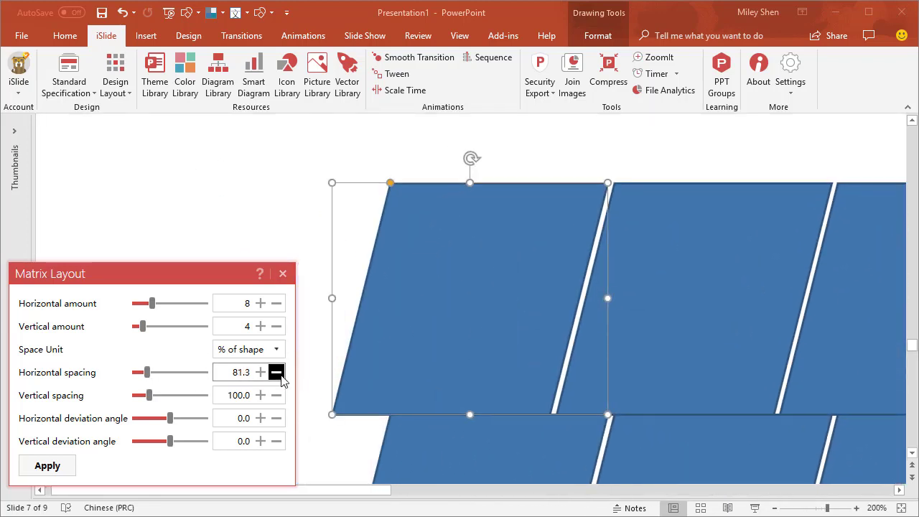
{"action": "left_click", "coordinate": [281, 377]}
{"action": "left_click", "coordinate": [280, 378]}
{"action": "left_click", "coordinate": [280, 378]}
{"action": "left_click", "coordinate": [279, 377]}
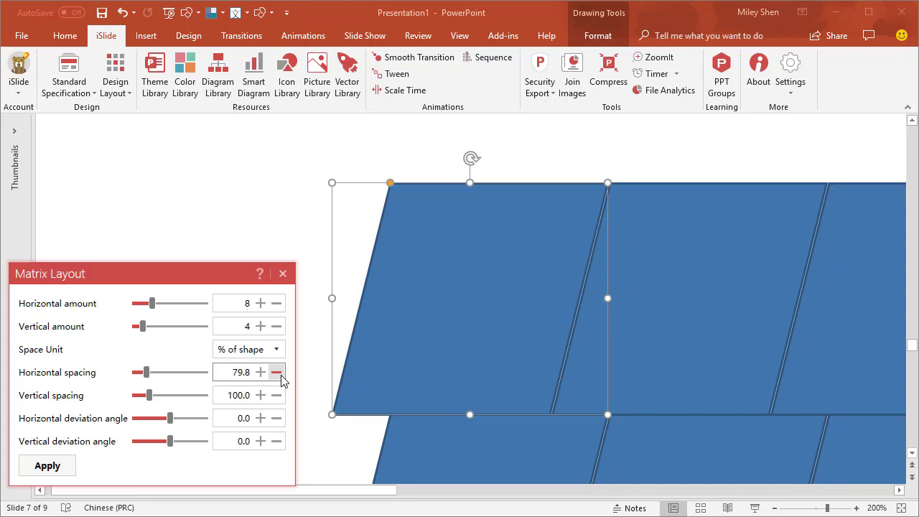
{"action": "left_click", "coordinate": [279, 376]}
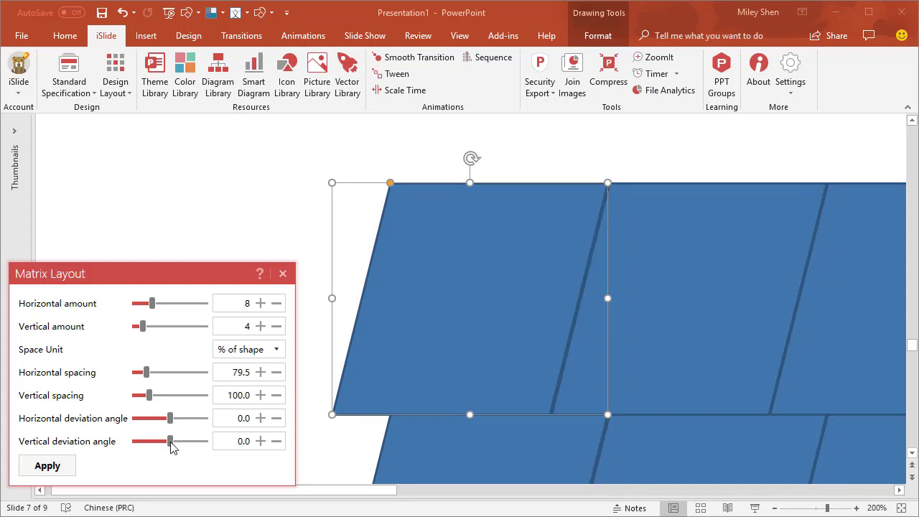
- Set the vertical deviation angle to -14.1 to slant the rows into one block
{"action": "left_click_drag", "start_coordinate": [170, 442], "coordinate": [167, 442]}
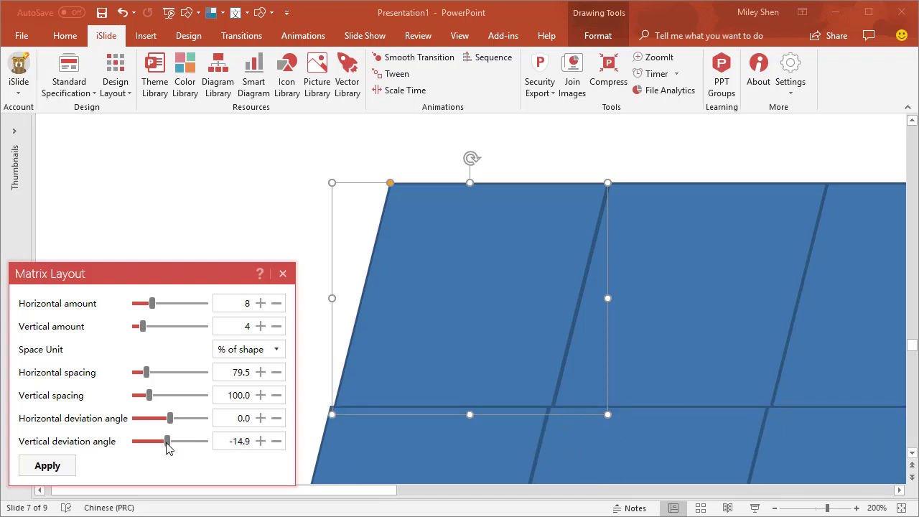
{"action": "left_click", "coordinate": [276, 441]}
{"action": "left_click", "coordinate": [261, 441]}
{"action": "left_click", "coordinate": [261, 441]}
{"action": "left_click", "coordinate": [261, 441]}
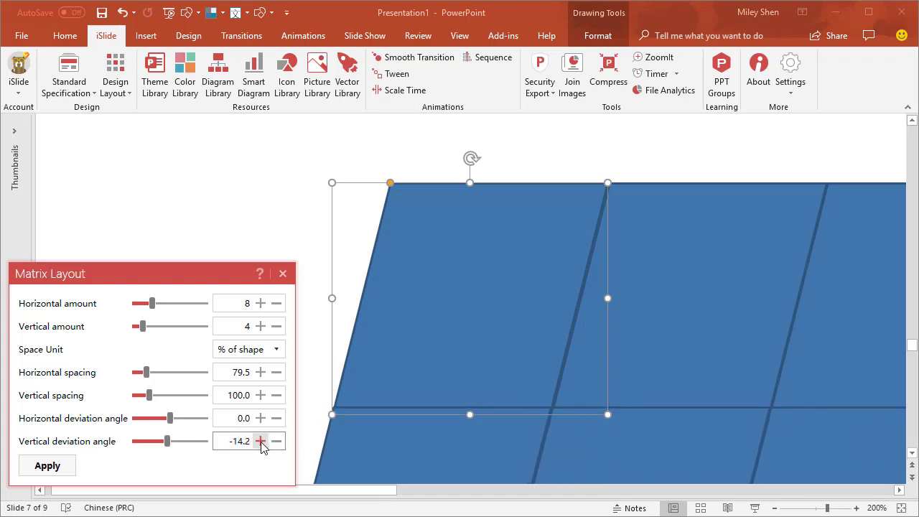
{"action": "left_click", "coordinate": [261, 441]}
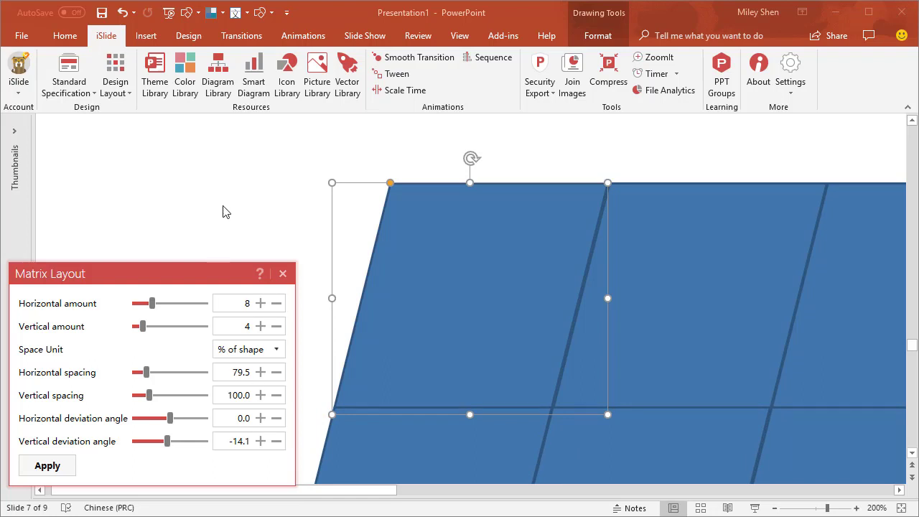
{"action": "scroll", "coordinate": [242, 205], "scroll_direction": "down", "scroll_amount": 10, "text": "ctrl"}
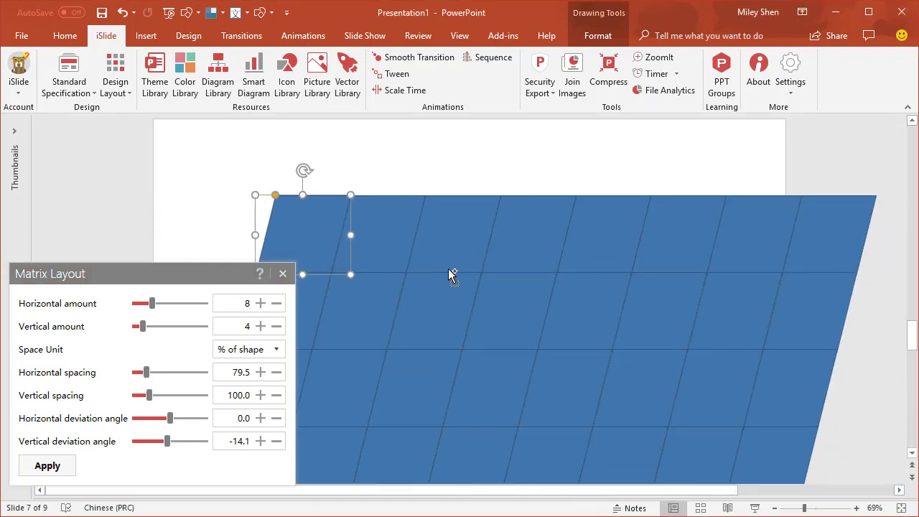
{"action": "scroll", "coordinate": [446, 277], "scroll_direction": "down", "scroll_amount": 2, "text": "ctrl"}
{"action": "scroll", "coordinate": [442, 278], "scroll_direction": "up", "scroll_amount": 1, "text": "ctrl"}
- Group all the parallelogram tiles, shrink the group and move it onto the slide
{"action": "left_click", "coordinate": [283, 273]}
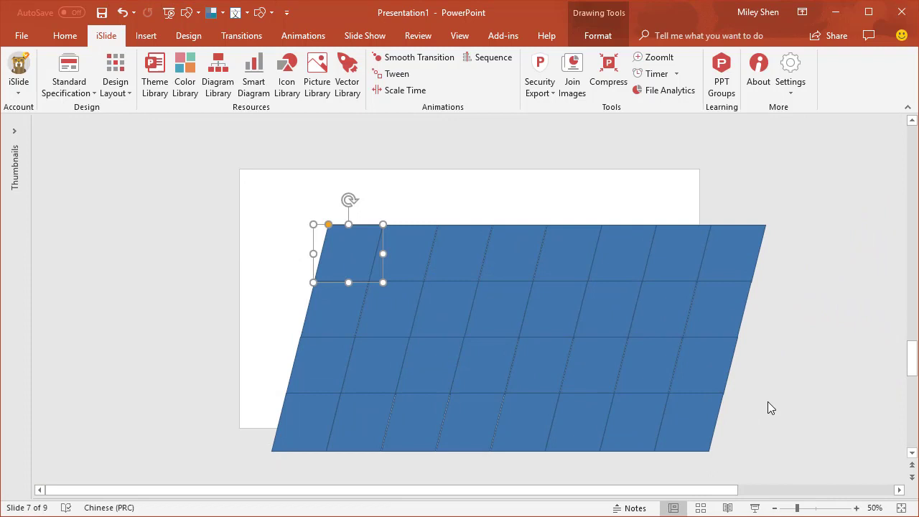
{"action": "key", "text": "ctrl+a"}
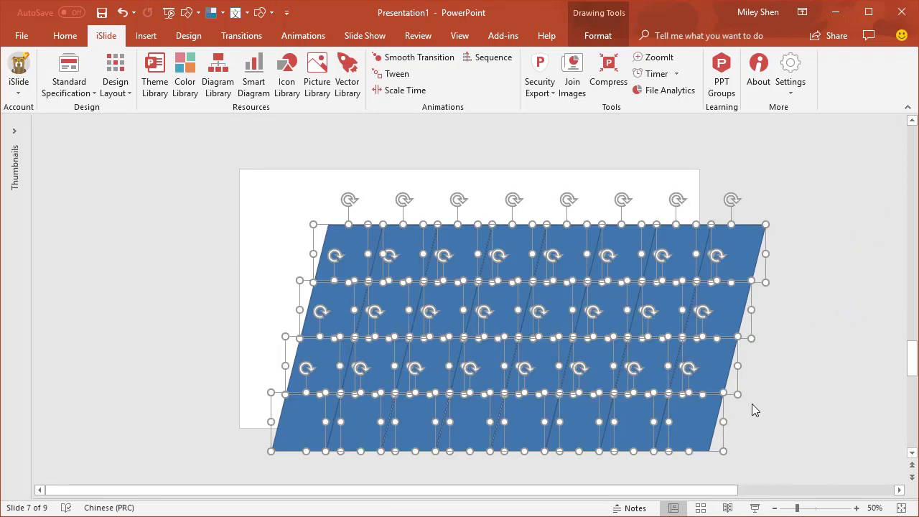
{"action": "key", "text": "ctrl+g"}
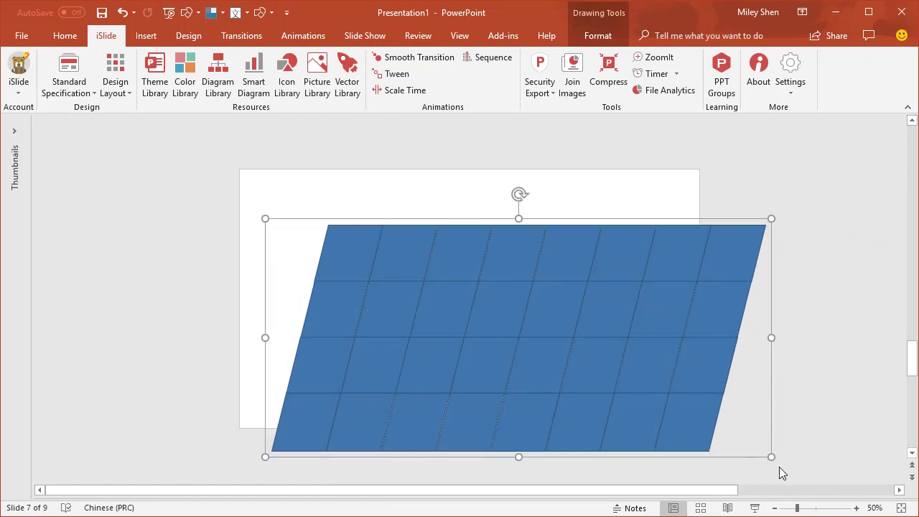
{"action": "left_click_drag", "start_coordinate": [770, 458], "coordinate": [717, 411]}
{"action": "left_click_drag", "start_coordinate": [555, 331], "coordinate": [513, 286]}
- Ungroup the grid back into separate parallelogram tiles
{"action": "left_click", "coordinate": [801, 300]}
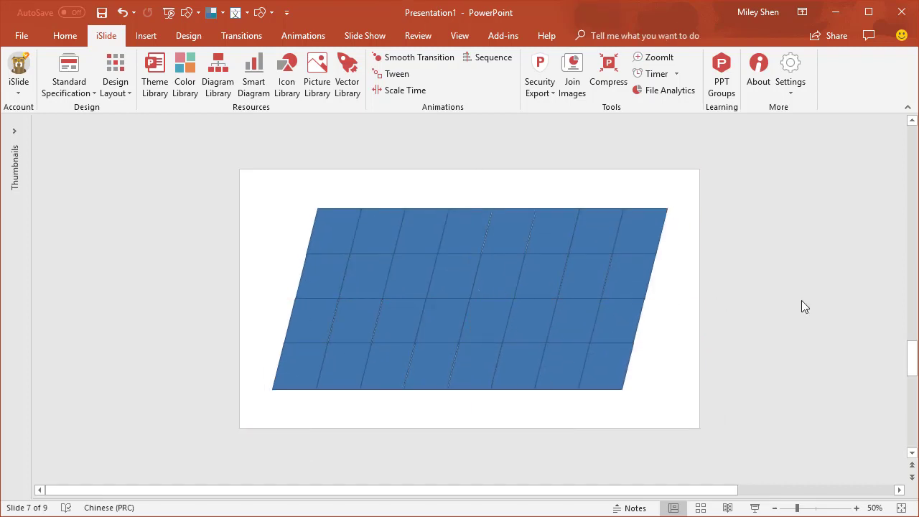
{"action": "left_click", "coordinate": [626, 391]}
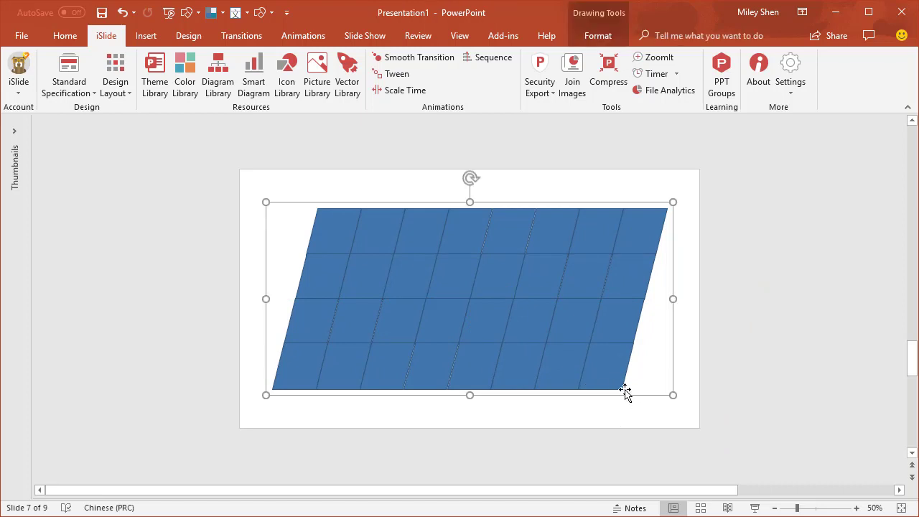
{"action": "key", "text": "ctrl+shift+g"}
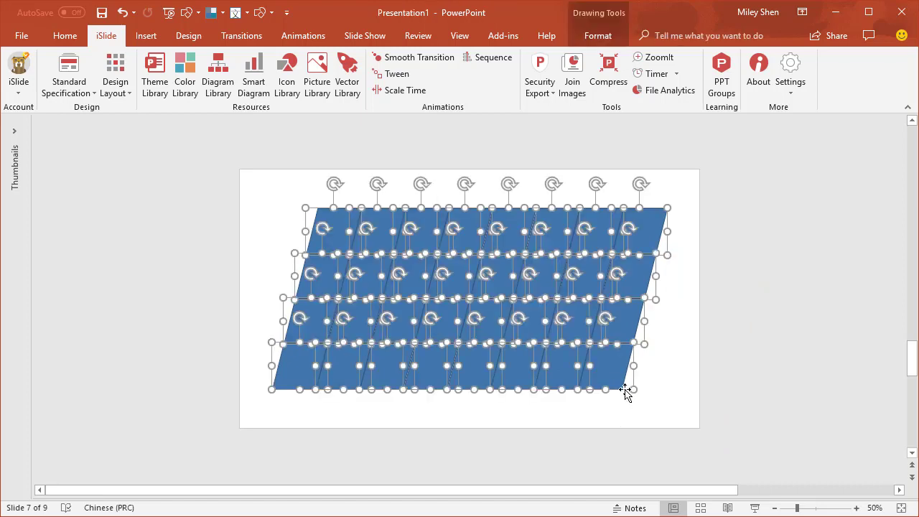
{"action": "left_click", "coordinate": [668, 390]}
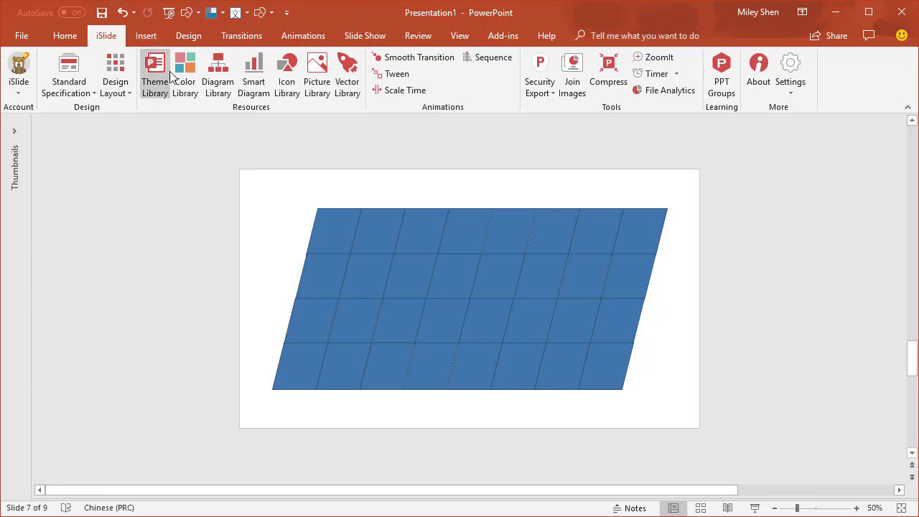
- Select four scattered tiles in the parallelogram grid
{"action": "left_click", "coordinate": [332, 231]}
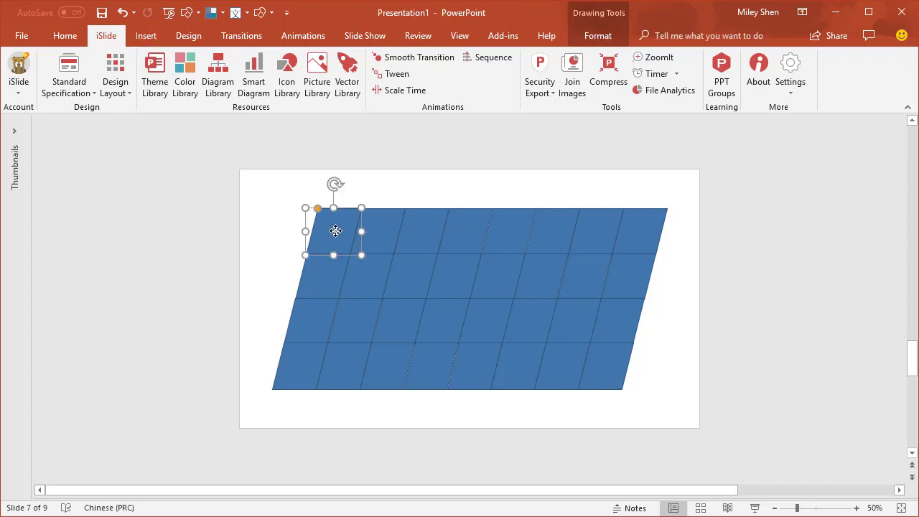
{"action": "left_click", "coordinate": [357, 276], "text": "shift"}
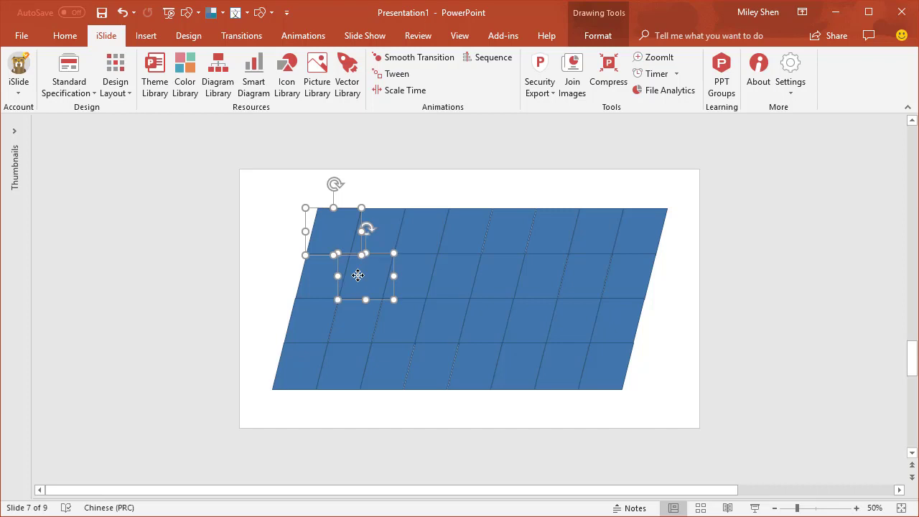
{"action": "left_click", "coordinate": [441, 318], "text": "shift"}
{"action": "left_click", "coordinate": [457, 323], "text": "shift"}
{"action": "left_click", "coordinate": [498, 230], "text": "shift"}
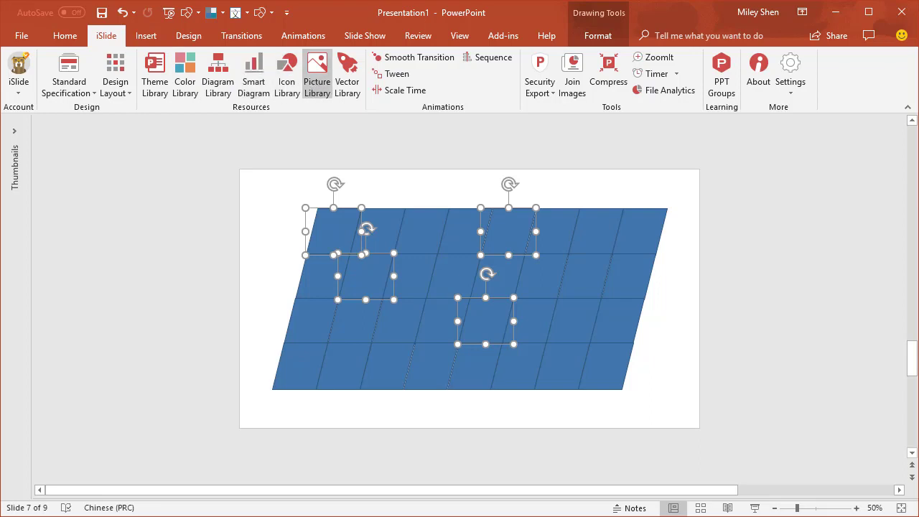
- Fill the selected tiles with the old man photo from the iSlide People picture library
{"action": "left_click", "coordinate": [317, 76]}
{"action": "left_click_drag", "start_coordinate": [511, 77], "coordinate": [755, 17]}
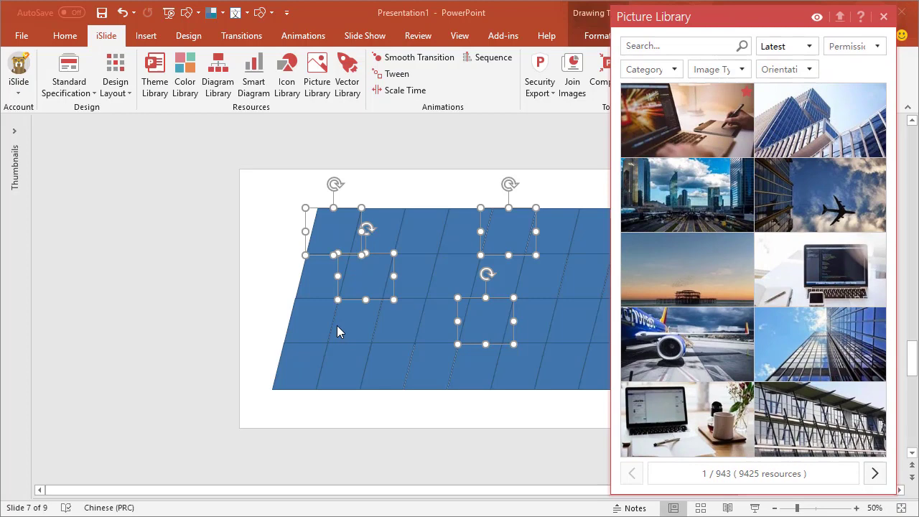
{"action": "left_click", "coordinate": [650, 69]}
{"action": "scroll", "coordinate": [661, 179], "scroll_direction": "down", "scroll_amount": 2}
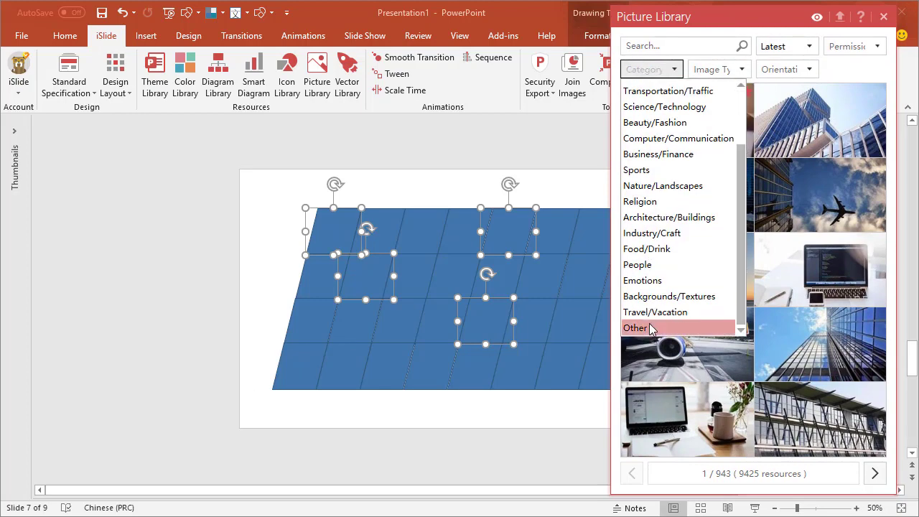
{"action": "left_click", "coordinate": [649, 267]}
{"action": "left_click", "coordinate": [876, 477]}
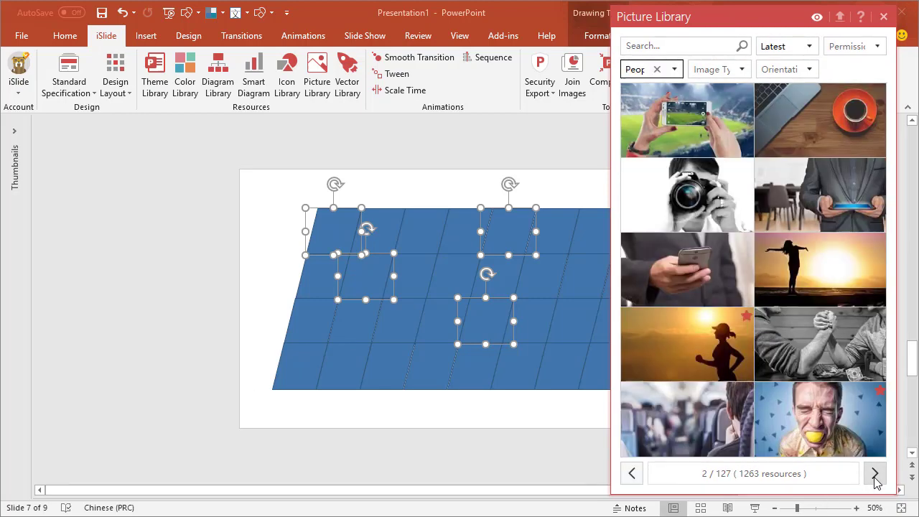
{"action": "left_click", "coordinate": [876, 475]}
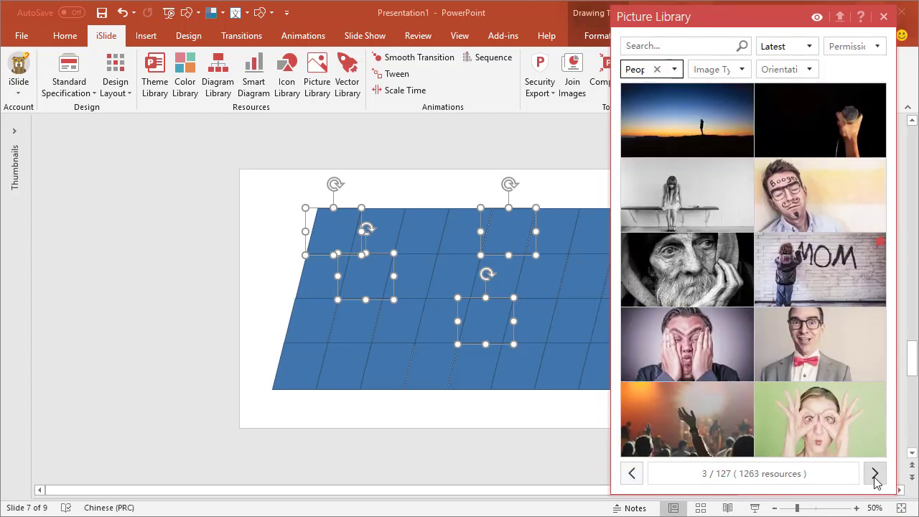
{"action": "left_click", "coordinate": [688, 271]}
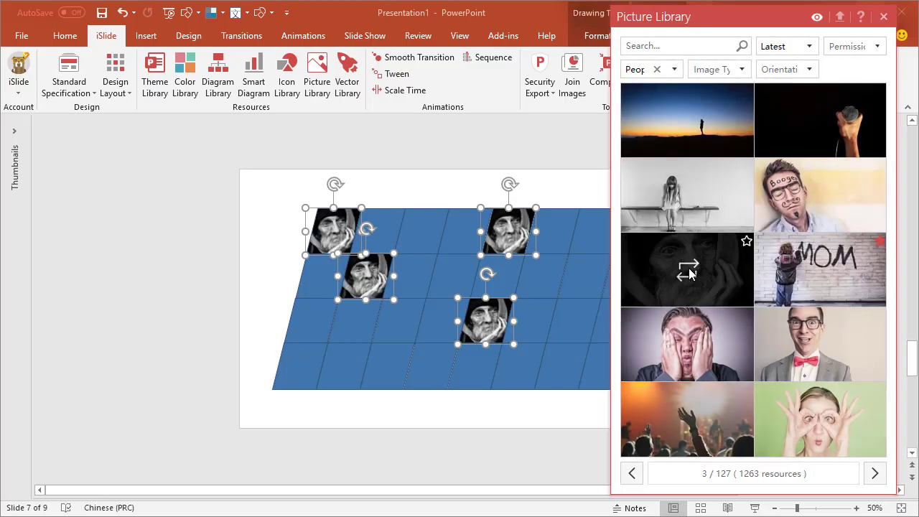
- Fill four empty cells with the yellow-hood People photo
{"action": "left_click", "coordinate": [415, 230]}
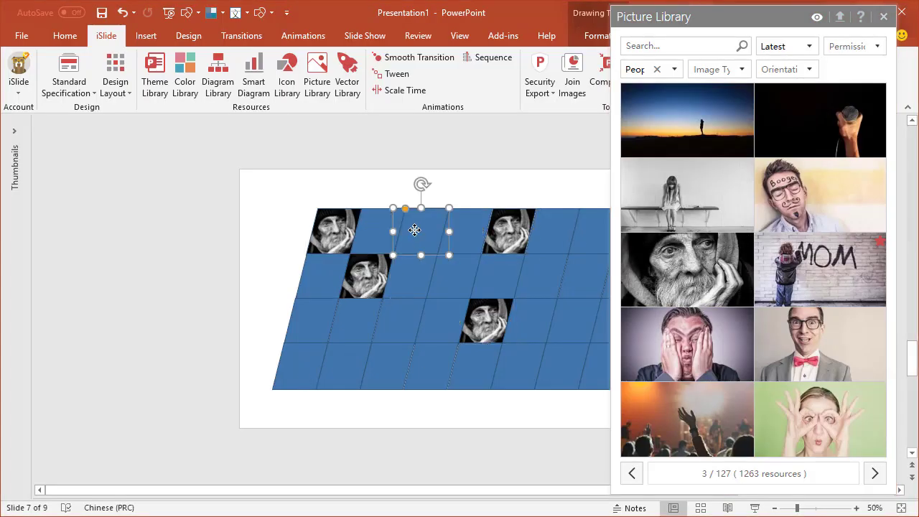
{"action": "left_click", "coordinate": [399, 316], "text": "shift"}
{"action": "left_click", "coordinate": [512, 365], "text": "shift"}
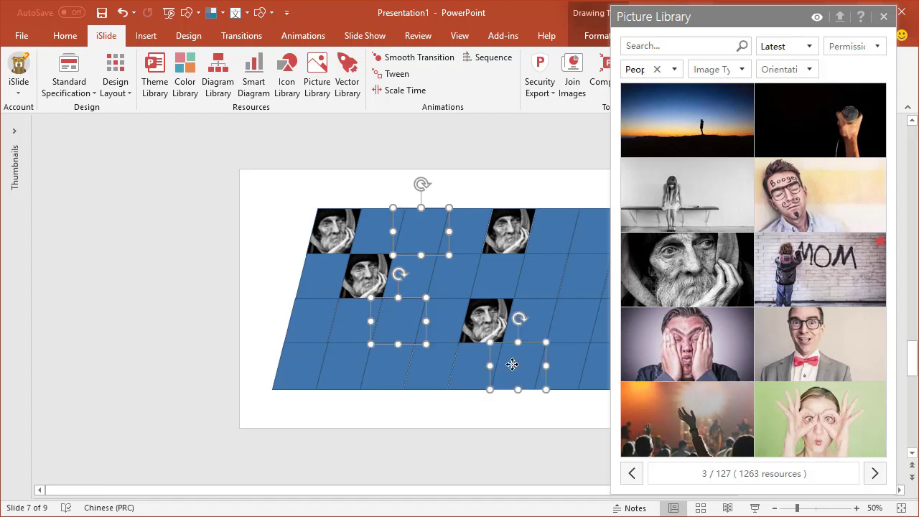
{"action": "left_click", "coordinate": [545, 275], "text": "shift"}
{"action": "left_click", "coordinate": [877, 474]}
{"action": "left_click", "coordinate": [878, 474]}
{"action": "left_click", "coordinate": [878, 474]}
{"action": "left_click", "coordinate": [877, 474]}
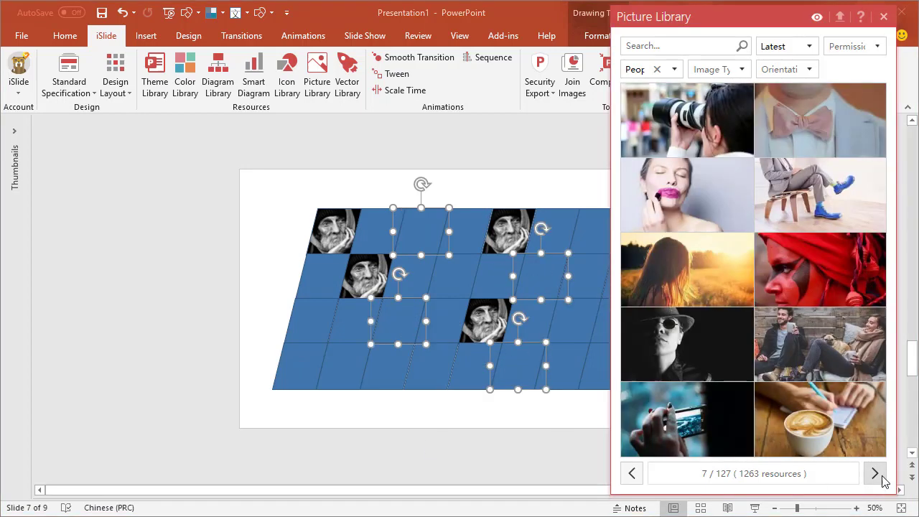
{"action": "left_click", "coordinate": [632, 473]}
{"action": "left_click", "coordinate": [632, 474]}
{"action": "left_click", "coordinate": [632, 474]}
{"action": "left_click", "coordinate": [687, 194]}
- Fill three more empty cells with the white-haired woman photo
{"action": "left_click", "coordinate": [302, 367]}
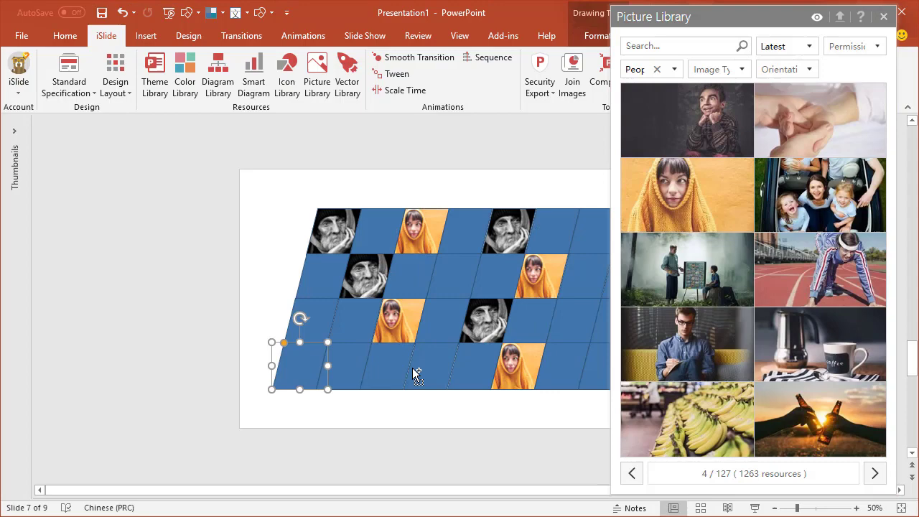
{"action": "left_click", "coordinate": [439, 323], "text": "shift"}
{"action": "left_click", "coordinate": [590, 352], "text": "shift"}
{"action": "left_click", "coordinate": [875, 474]}
{"action": "left_click", "coordinate": [875, 473]}
{"action": "left_click", "coordinate": [875, 473]}
{"action": "left_click", "coordinate": [875, 473]}
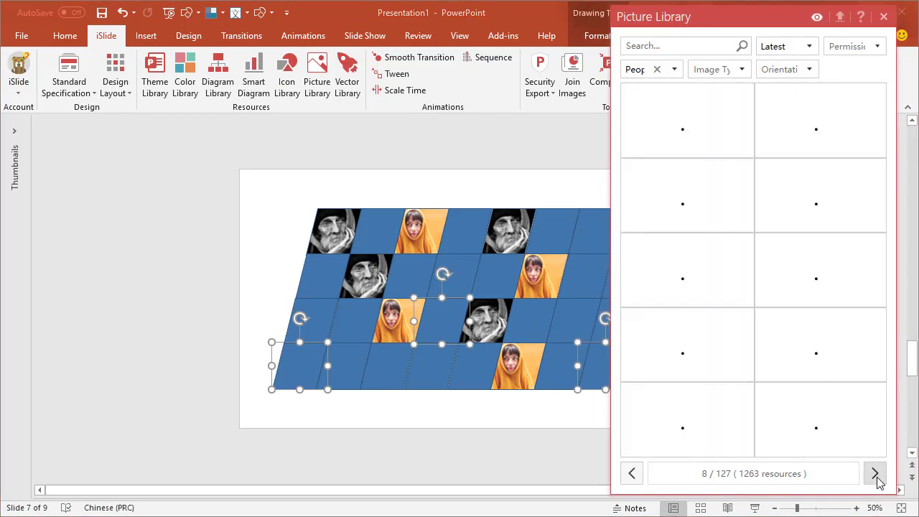
{"action": "left_click", "coordinate": [816, 345]}
- Move the library panel left and fill four cells with the sitting old man photo
{"action": "left_click_drag", "start_coordinate": [740, 20], "coordinate": [159, 26]}
{"action": "left_click", "coordinate": [585, 277]}
{"action": "left_click", "coordinate": [386, 367], "text": "shift"}
{"action": "left_click", "coordinate": [455, 288], "text": "shift"}
{"action": "left_click", "coordinate": [323, 277], "text": "shift"}
{"action": "left_click", "coordinate": [271, 472]}
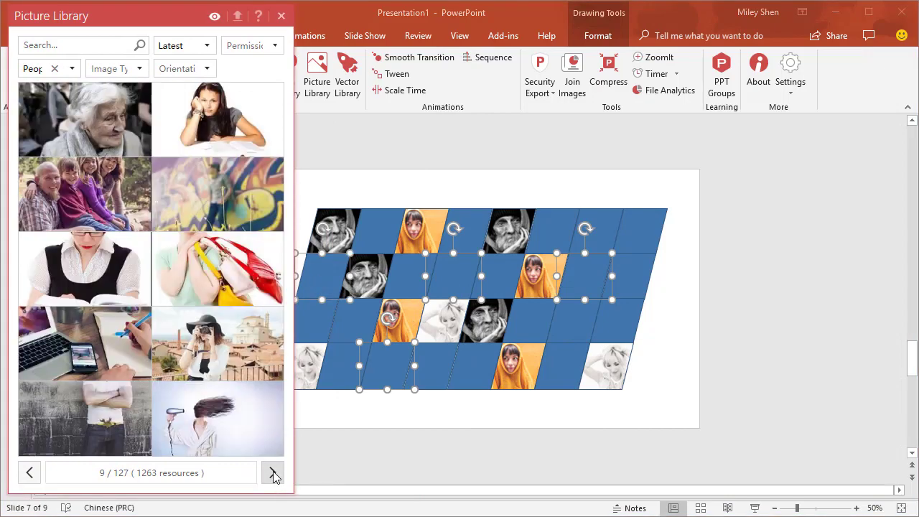
{"action": "left_click", "coordinate": [273, 474]}
{"action": "left_click", "coordinate": [217, 269]}
- Fill four more empty cells with the smiling old woman photo
{"action": "left_click", "coordinate": [476, 371]}
{"action": "left_click", "coordinate": [639, 232], "text": "shift"}
{"action": "left_click", "coordinate": [457, 227], "text": "shift"}
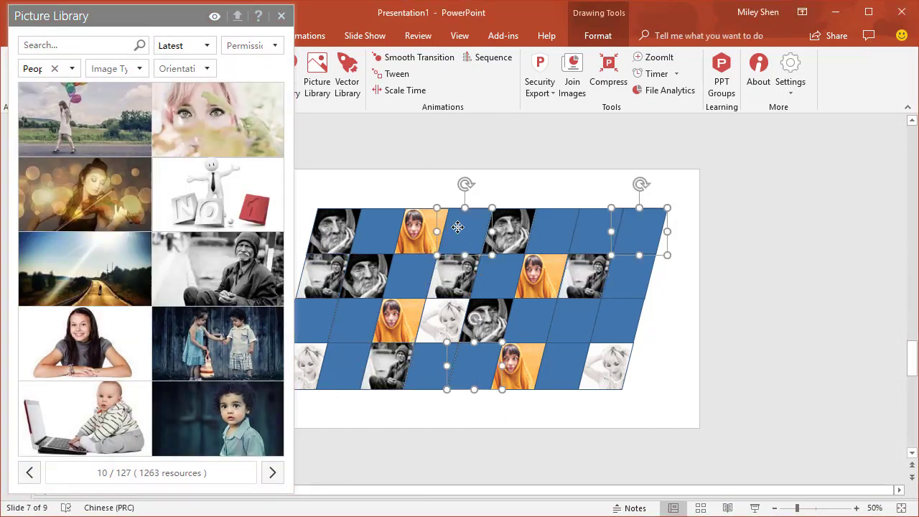
{"action": "left_click", "coordinate": [356, 319], "text": "shift"}
{"action": "left_click", "coordinate": [271, 473]}
{"action": "left_click", "coordinate": [272, 474]}
{"action": "left_click", "coordinate": [272, 474]}
{"action": "left_click", "coordinate": [271, 473]}
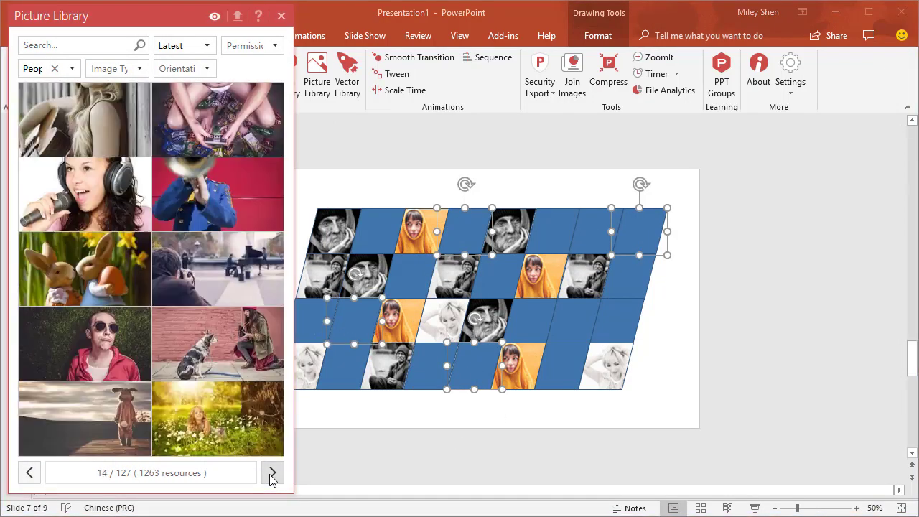
{"action": "left_click", "coordinate": [271, 474]}
{"action": "left_click", "coordinate": [271, 473]}
{"action": "left_click", "coordinate": [272, 474]}
{"action": "left_click", "coordinate": [217, 269]}
- Fill four empty cells with the man in glasses photo
{"action": "left_click", "coordinate": [572, 321]}
{"action": "left_click", "coordinate": [551, 229], "text": "shift"}
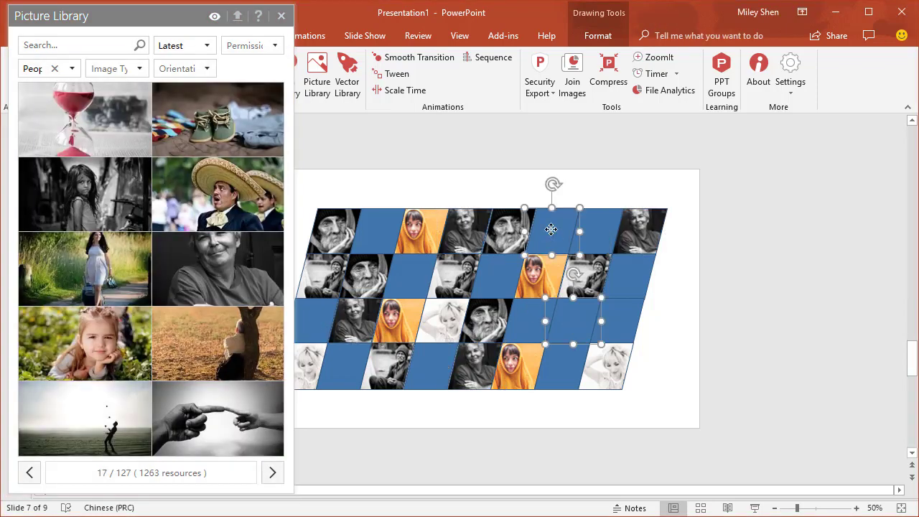
{"action": "left_click", "coordinate": [320, 321], "text": "shift"}
{"action": "left_click", "coordinate": [425, 369], "text": "shift"}
{"action": "left_click", "coordinate": [272, 473]}
{"action": "left_click", "coordinate": [272, 472]}
{"action": "left_click", "coordinate": [85, 343]}
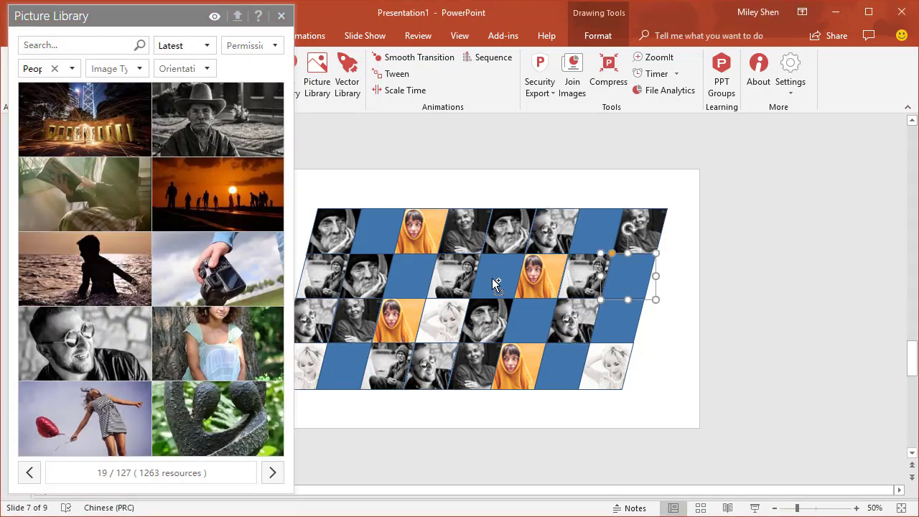
- Fill three more empty cells with another People photo from a later page
{"action": "left_click", "coordinate": [521, 322], "text": "shift"}
{"action": "left_click", "coordinate": [377, 230], "text": "shift"}
{"action": "left_click", "coordinate": [338, 366], "text": "shift"}
{"action": "left_click", "coordinate": [273, 472]}
{"action": "left_click", "coordinate": [272, 473]}
{"action": "left_click", "coordinate": [272, 472]}
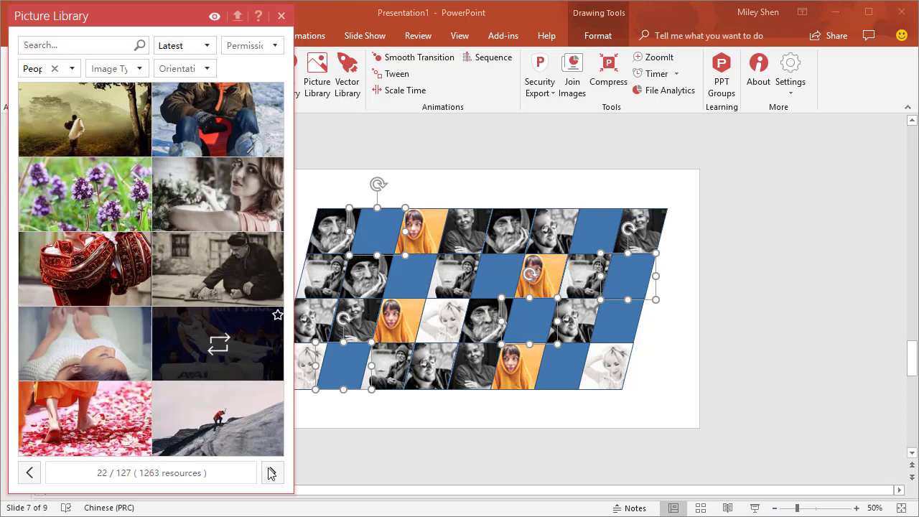
{"action": "left_click", "coordinate": [272, 473]}
{"action": "left_click", "coordinate": [272, 472]}
{"action": "left_click", "coordinate": [272, 472]}
{"action": "left_click", "coordinate": [272, 472]}
{"action": "left_click", "coordinate": [272, 472]}
{"action": "left_click", "coordinate": [269, 424]}
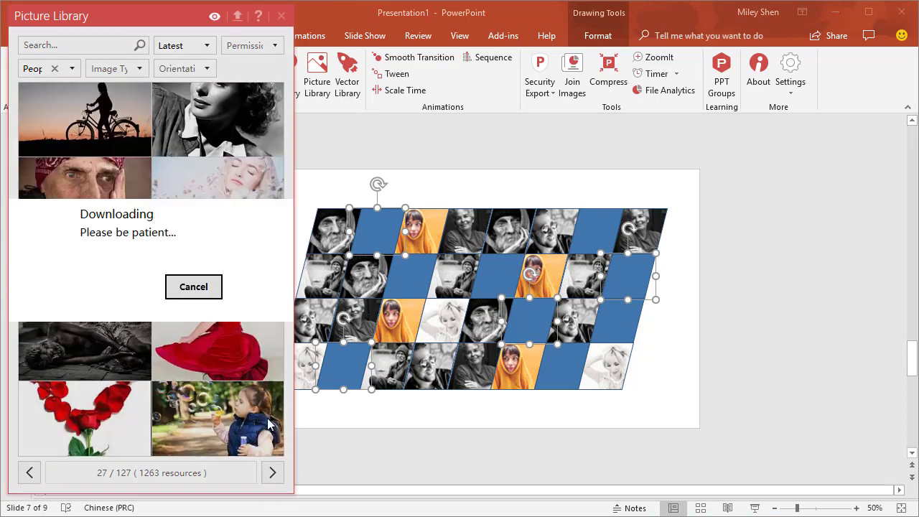
- Fill the last three blue cells with an old man portrait
{"action": "left_click", "coordinate": [618, 322]}
{"action": "left_click", "coordinate": [497, 277], "text": "shift"}
{"action": "left_click", "coordinate": [596, 230], "text": "shift"}
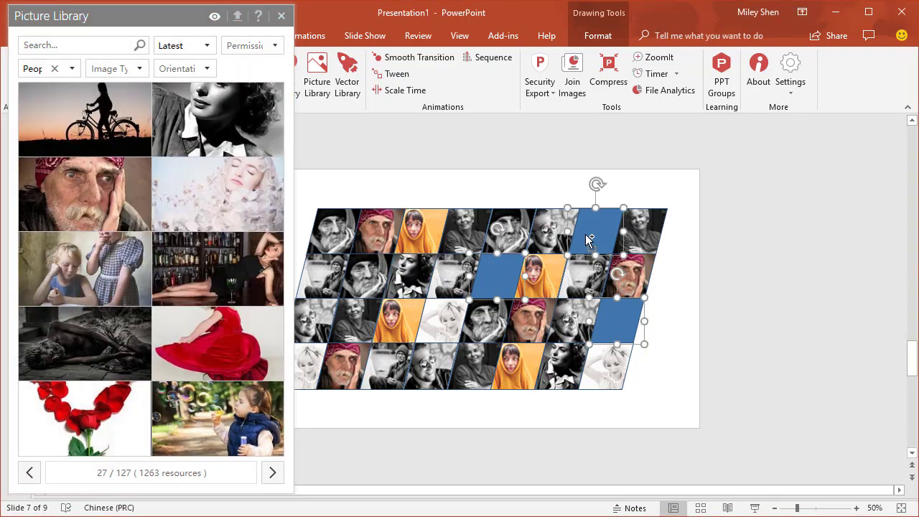
{"action": "left_click", "coordinate": [272, 472]}
{"action": "left_click", "coordinate": [272, 473]}
{"action": "left_click", "coordinate": [82, 122]}
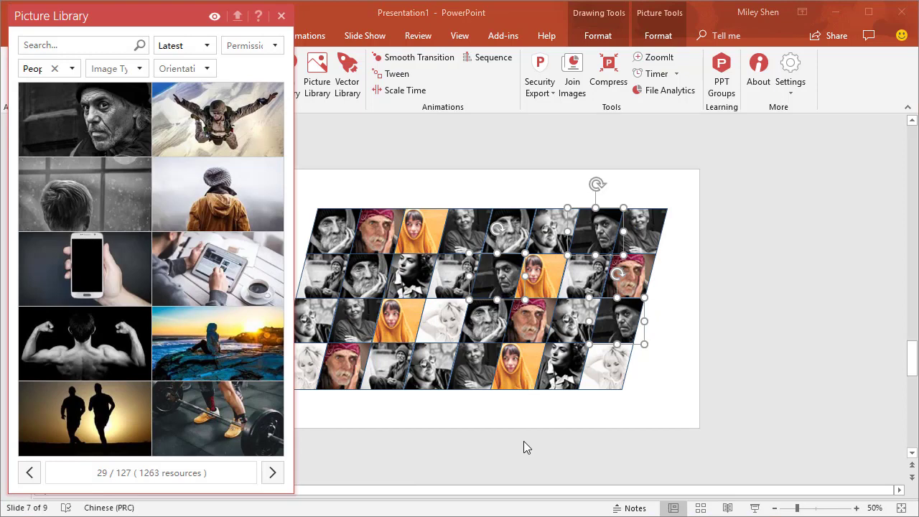
- Close the picture library and give all grid photos a white outline
{"action": "left_click", "coordinate": [660, 405]}
{"action": "key", "text": "ctrl+a"}
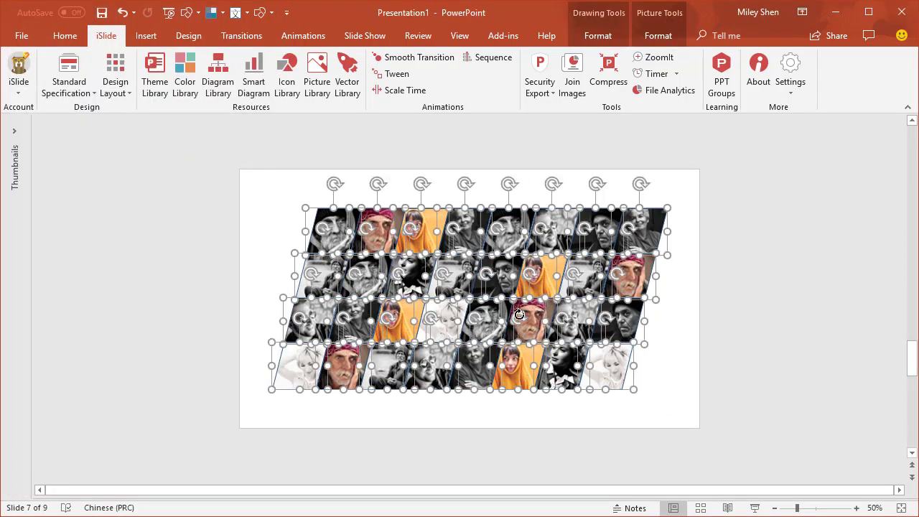
{"action": "right_click", "coordinate": [460, 271]}
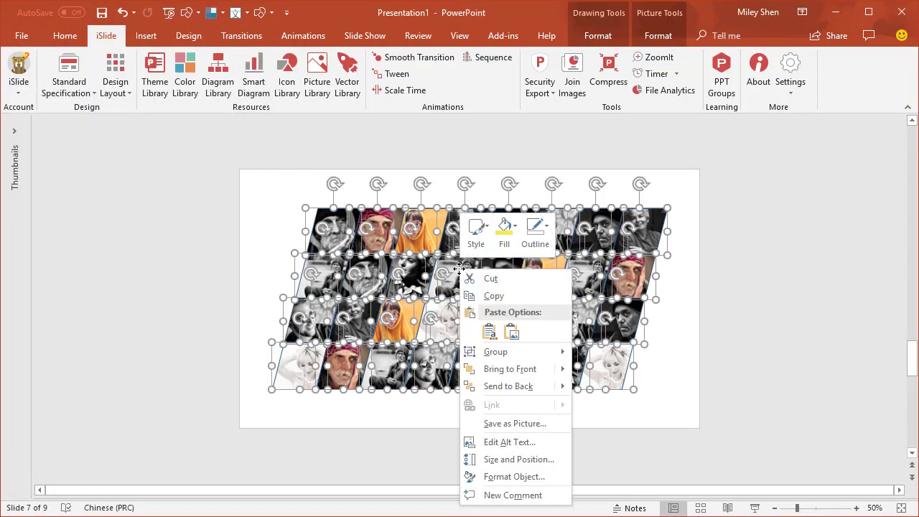
{"action": "left_click", "coordinate": [550, 226]}
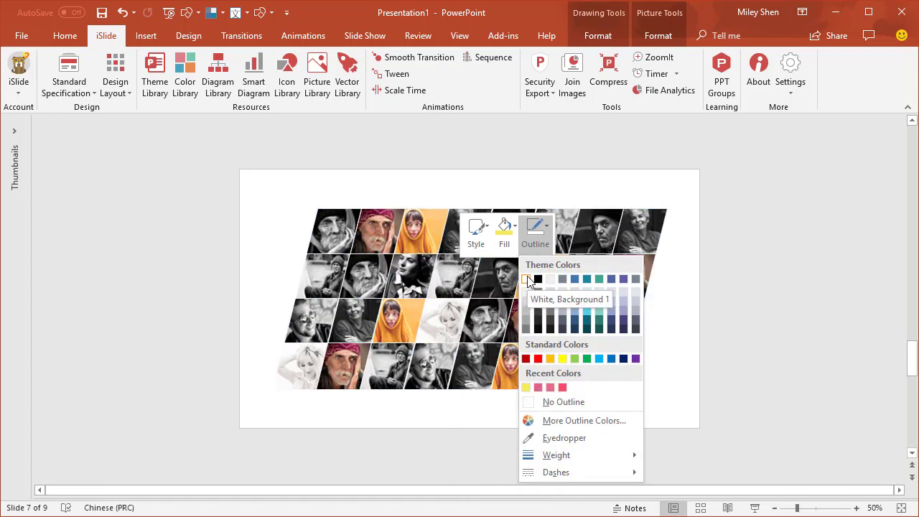
{"action": "left_click", "coordinate": [528, 280]}
- Set the photo outline weight to 1 pt
{"action": "right_click", "coordinate": [495, 271]}
{"action": "left_click", "coordinate": [584, 230]}
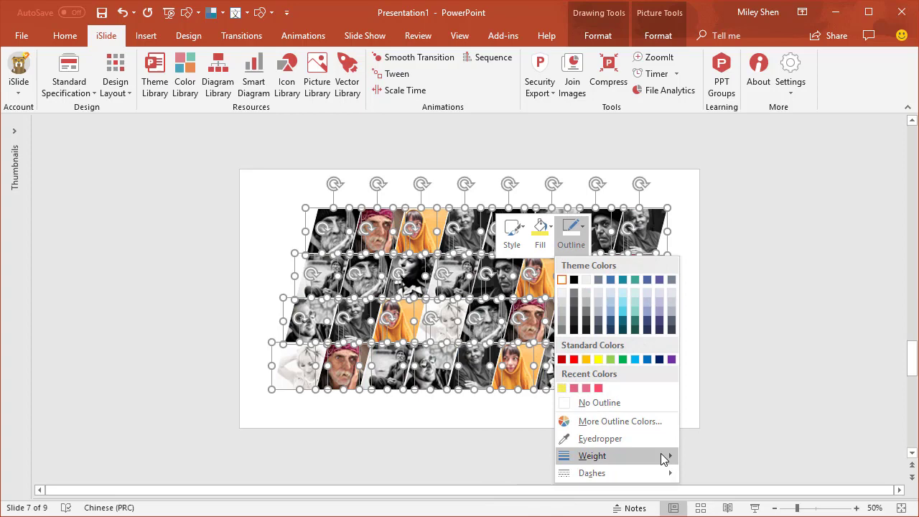
{"action": "mouse_move", "coordinate": [666, 455]}
{"action": "left_click", "coordinate": [740, 504]}
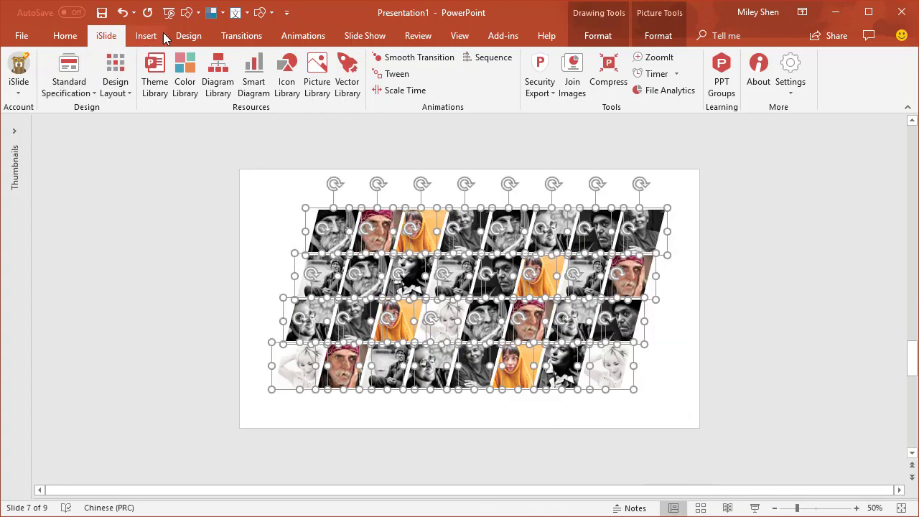
- Recolour all the grid photos to Grayscale, then deselect them
{"action": "left_click", "coordinate": [187, 37]}
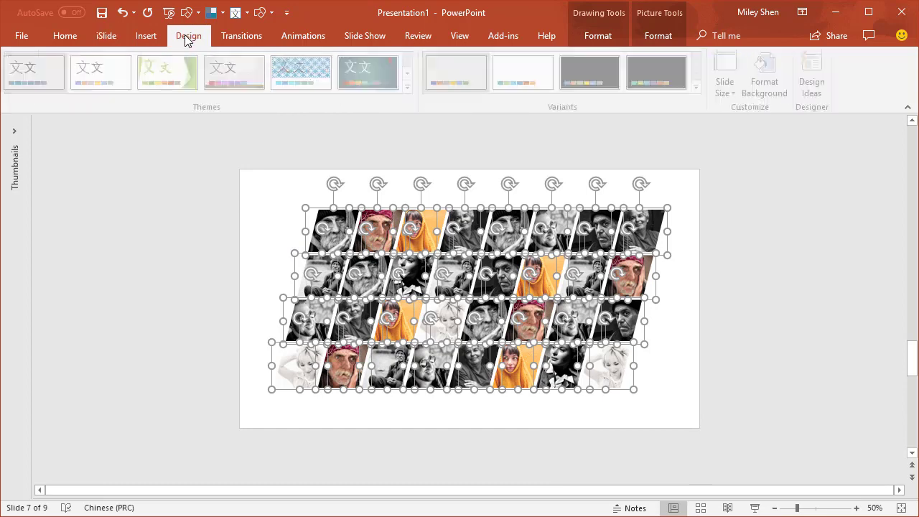
{"action": "left_click", "coordinate": [658, 35]}
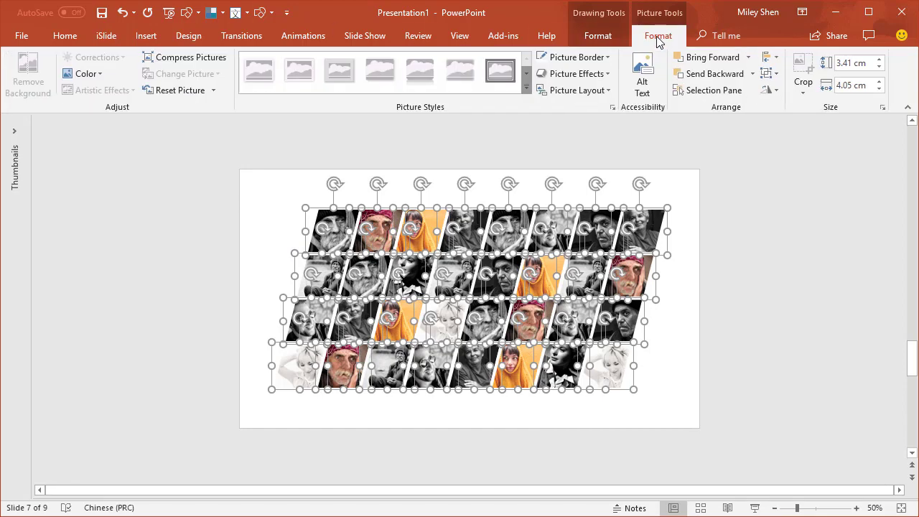
{"action": "left_click", "coordinate": [86, 73]}
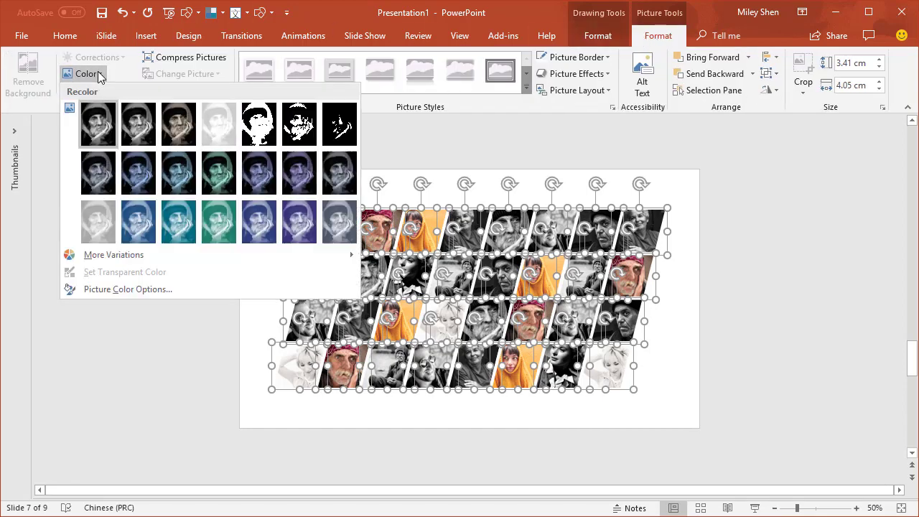
{"action": "left_click", "coordinate": [301, 128]}
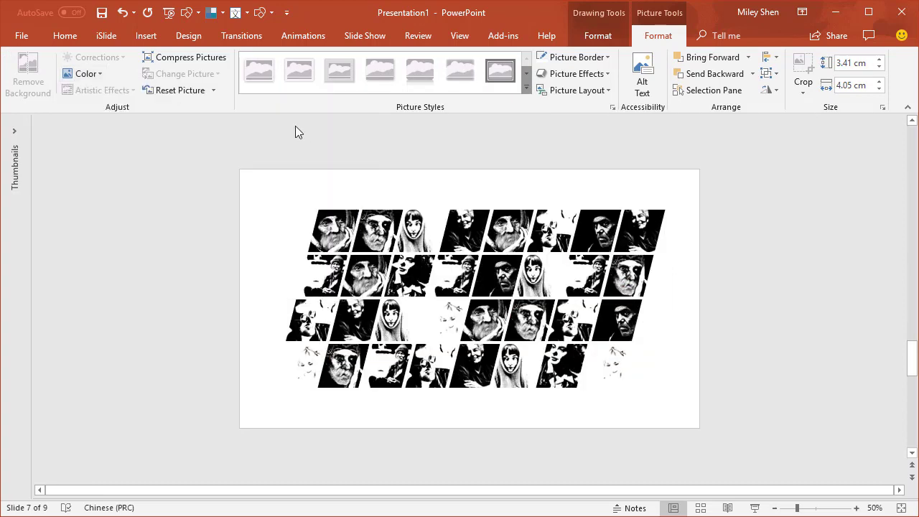
{"action": "left_click", "coordinate": [99, 78]}
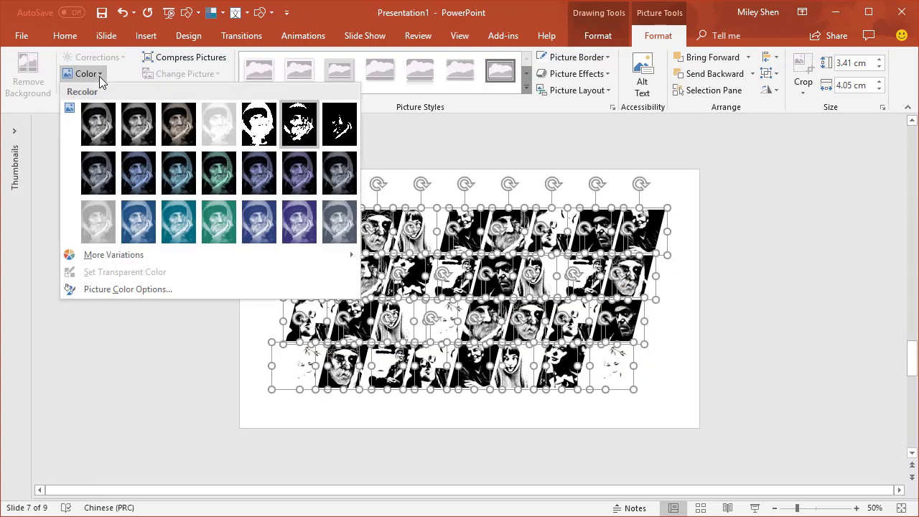
{"action": "left_click", "coordinate": [138, 126]}
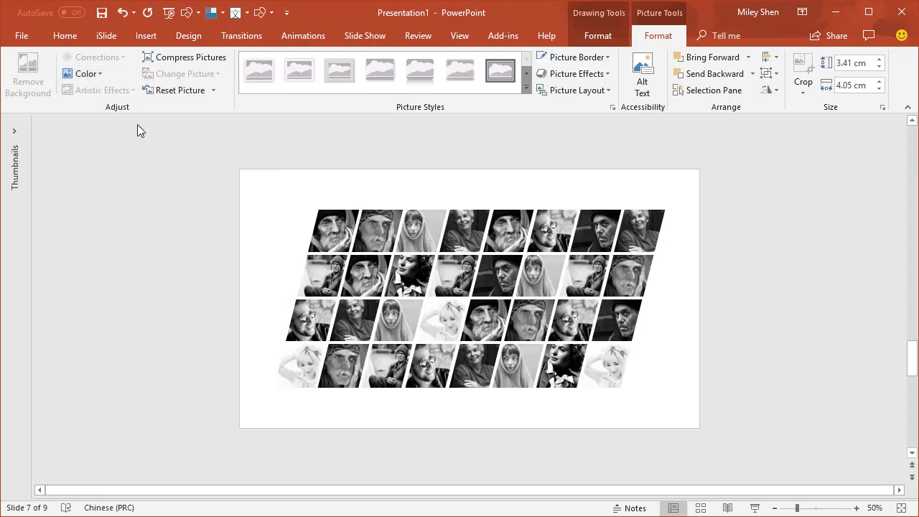
{"action": "left_click", "coordinate": [528, 414]}
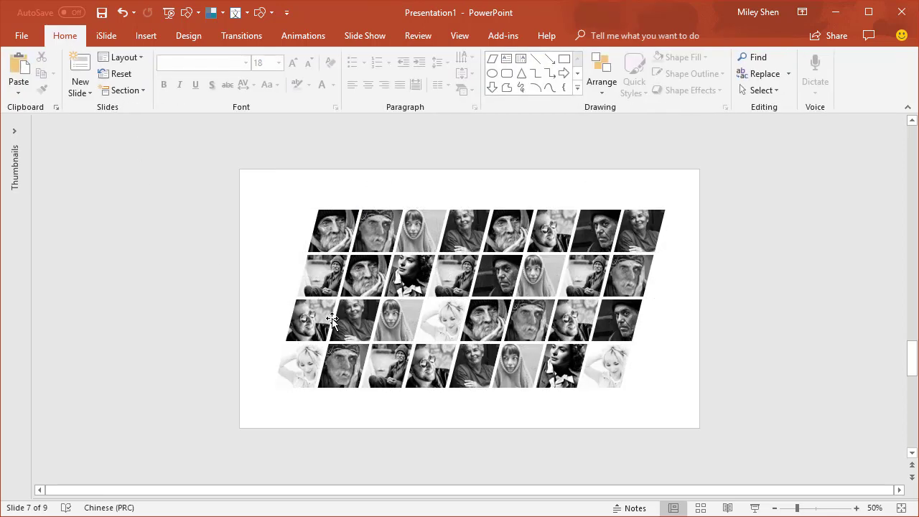
- Copy the top-left old-man photo and paste a duplicate onto the slide
{"action": "left_click", "coordinate": [331, 240]}
{"action": "key", "text": "Escape"}
{"action": "scroll", "coordinate": [220, 355], "scroll_direction": "up", "scroll_amount": 5}
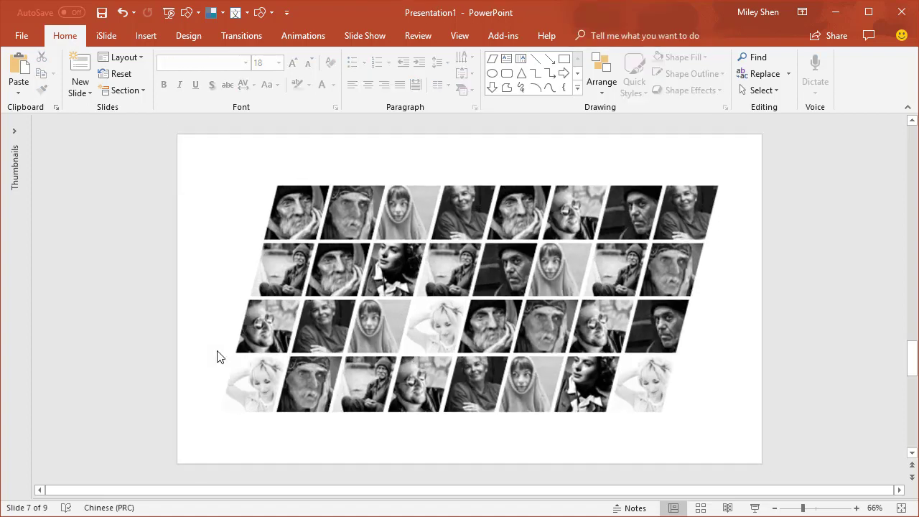
{"action": "scroll", "coordinate": [217, 350], "scroll_direction": "down", "scroll_amount": 3}
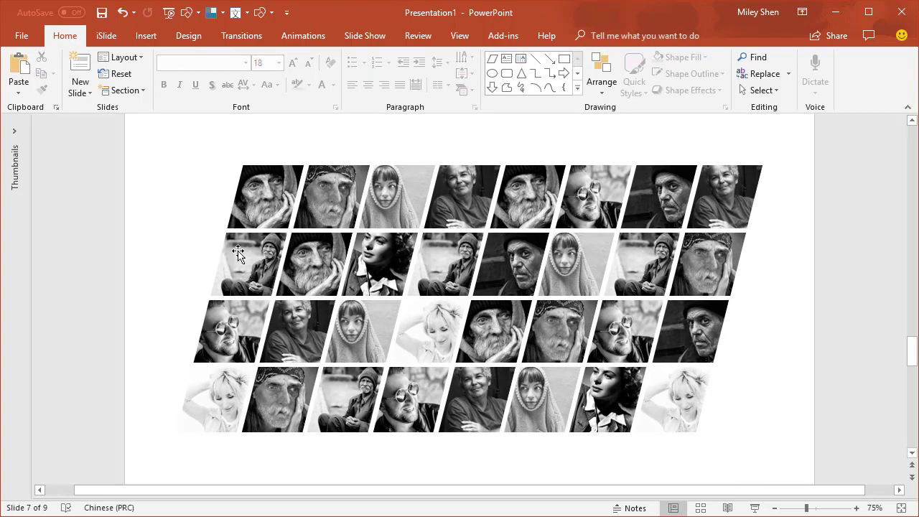
{"action": "left_click", "coordinate": [266, 199]}
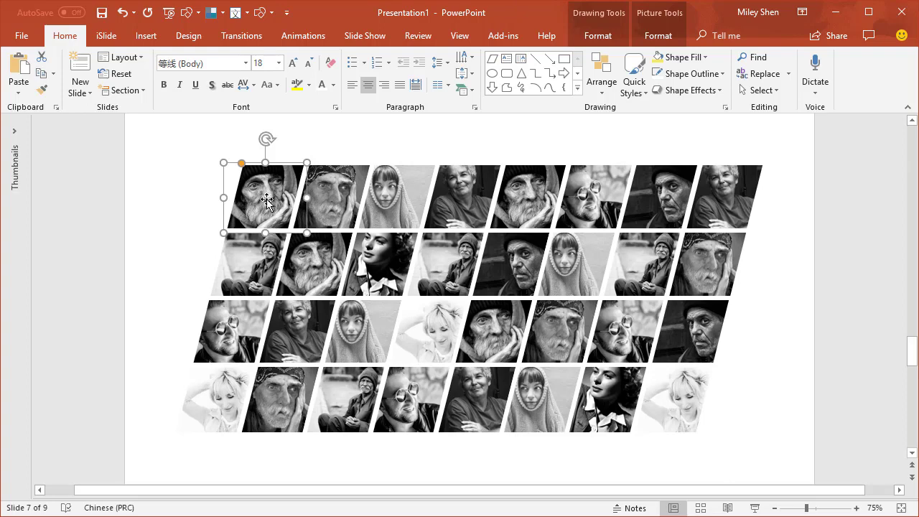
{"action": "right_click", "coordinate": [267, 200]}
{"action": "left_click", "coordinate": [261, 209]}
{"action": "left_click", "coordinate": [199, 222]}
{"action": "key", "text": "ctrl+v"}
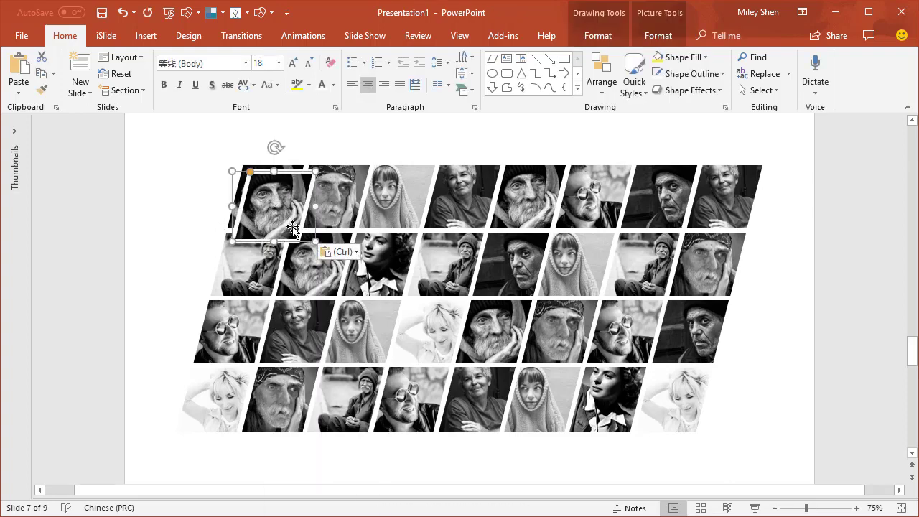
- Enlarge the pasted copy to slide height and position it on the slide's left side
{"action": "left_click_drag", "start_coordinate": [314, 240], "coordinate": [306, 284]}
{"action": "scroll", "coordinate": [698, 361], "scroll_direction": "down", "scroll_amount": 3}
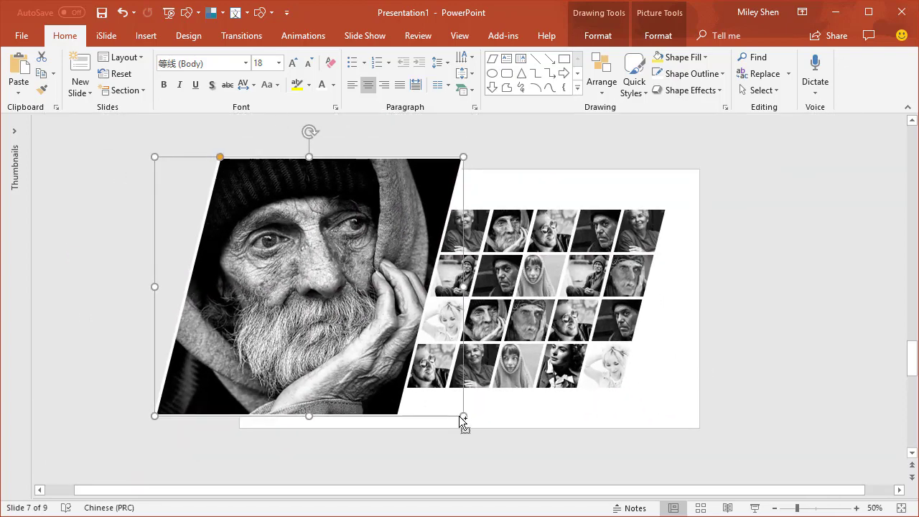
{"action": "left_click_drag", "start_coordinate": [464, 418], "coordinate": [443, 397]}
{"action": "left_click_drag", "start_coordinate": [333, 289], "coordinate": [345, 295]}
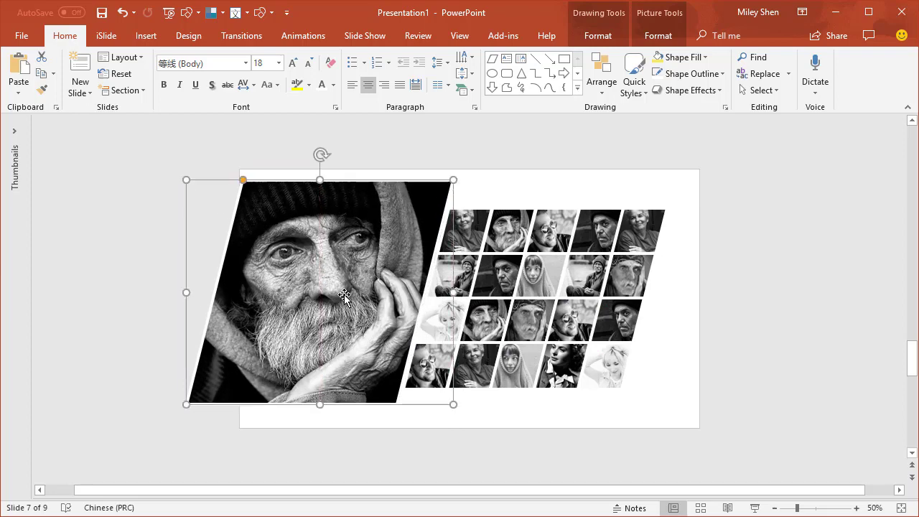
- Send the large old-man photo behind the grid with iSlide's Design Tools and nudge it into place
{"action": "left_click", "coordinate": [103, 35]}
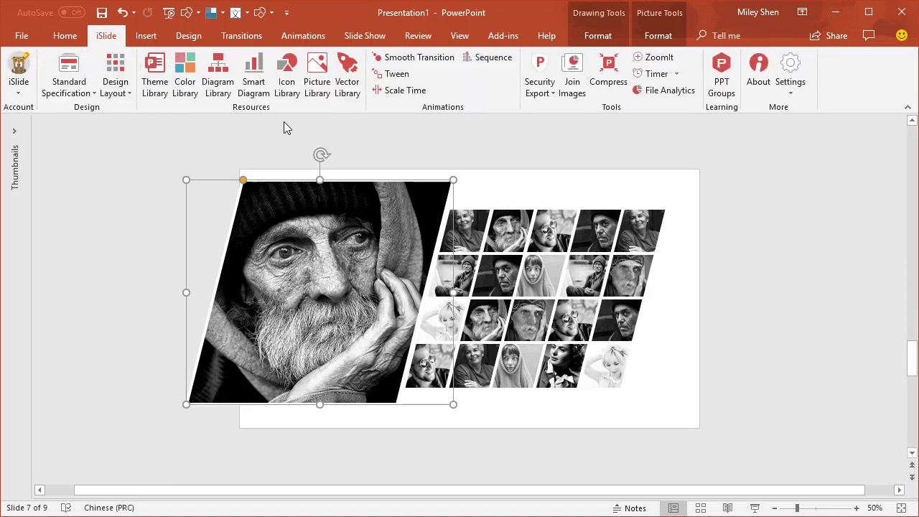
{"action": "left_click", "coordinate": [126, 89]}
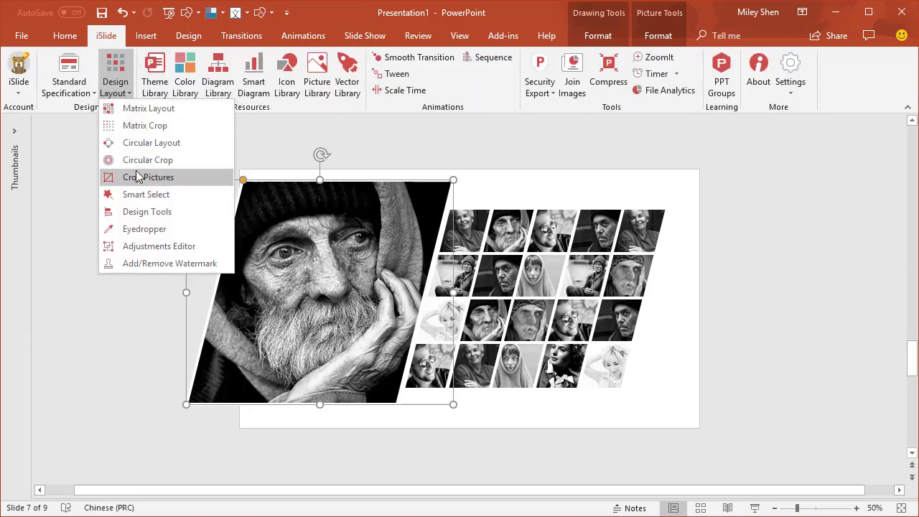
{"action": "left_click", "coordinate": [150, 213]}
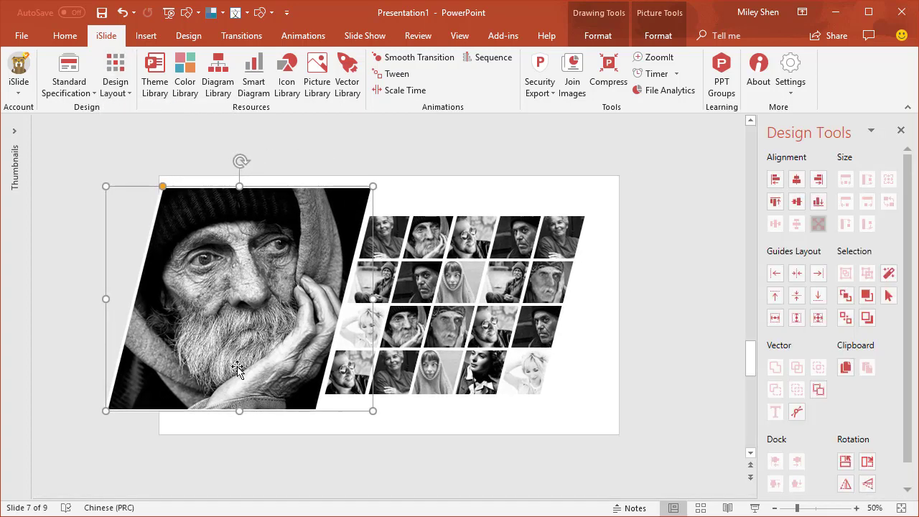
{"action": "left_click", "coordinate": [847, 318]}
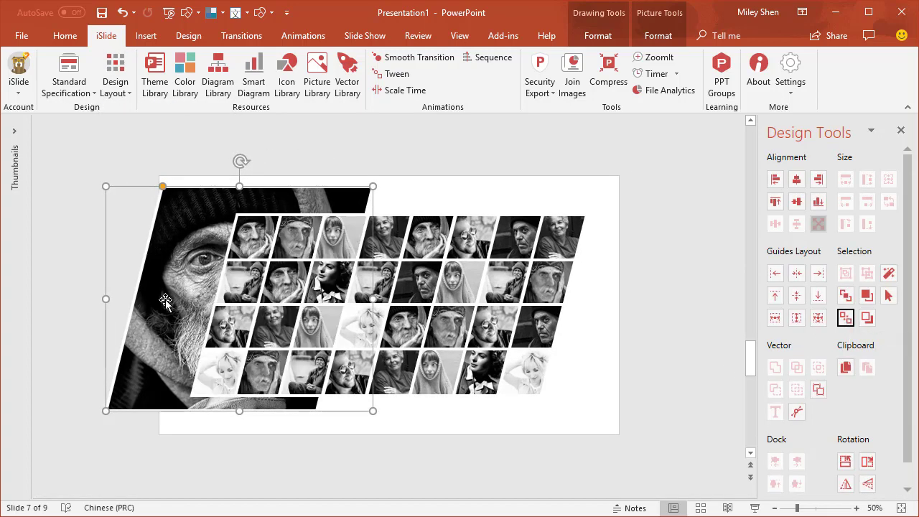
{"action": "mouse_move", "coordinate": [163, 322]}
{"action": "left_mouse_down"}
{"action": "mouse_move", "coordinate": [151, 316]}
{"action": "mouse_move", "coordinate": [168, 317]}
{"action": "mouse_move", "coordinate": [166, 326]}
{"action": "left_mouse_up"}
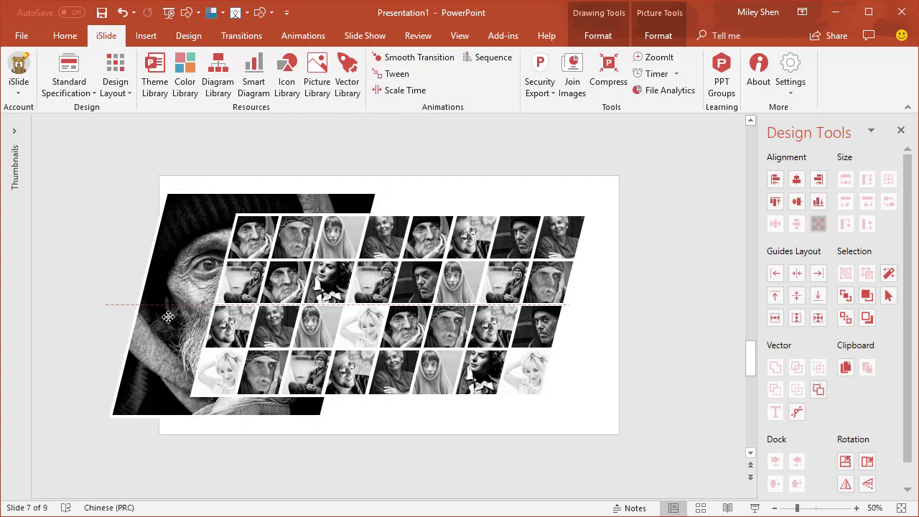
{"action": "left_click_drag", "start_coordinate": [181, 325], "coordinate": [200, 313]}
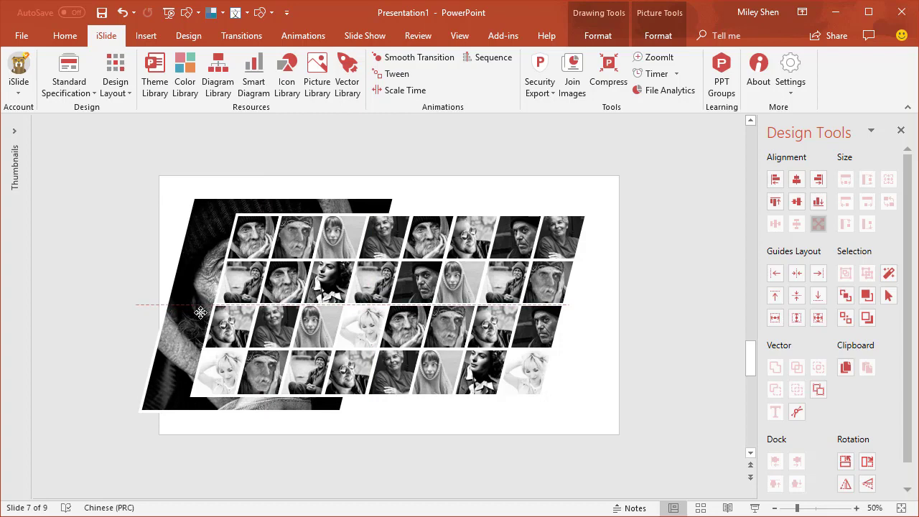
{"action": "left_click", "coordinate": [449, 423]}
- Merge four photos of one diagonal column into a single strip and stretch it downward
{"action": "left_click", "coordinate": [467, 237]}
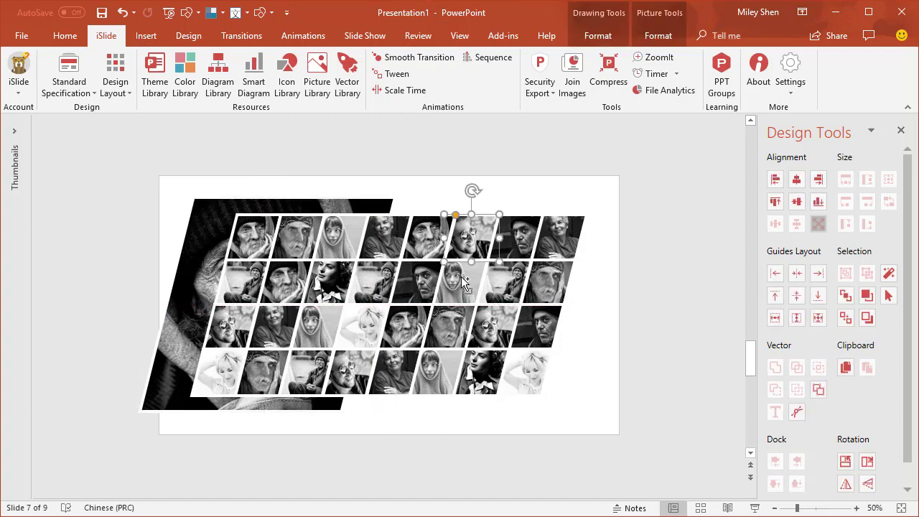
{"action": "left_click", "coordinate": [458, 282], "text": "shift"}
{"action": "left_click", "coordinate": [449, 327], "text": "shift"}
{"action": "left_click", "coordinate": [437, 372], "text": "shift"}
{"action": "left_click", "coordinate": [775, 367]}
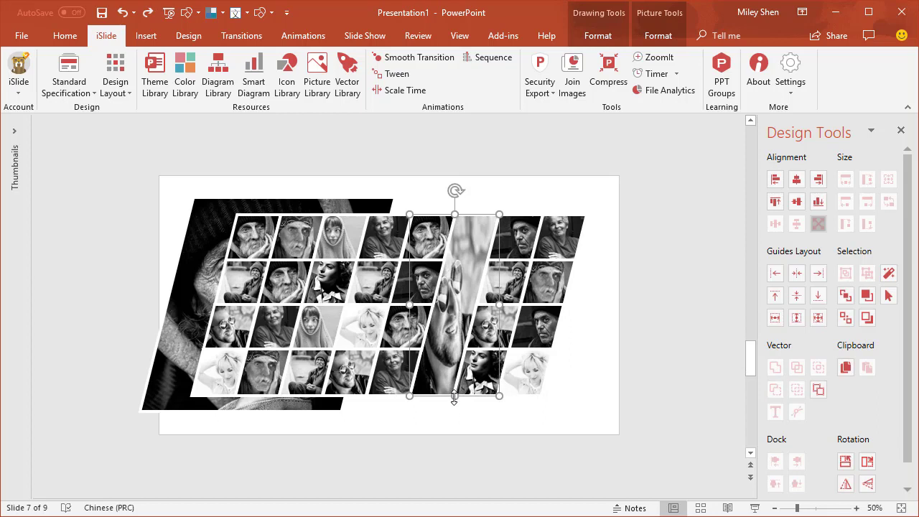
{"action": "left_click_drag", "start_coordinate": [451, 402], "coordinate": [449, 412]}
{"action": "left_click", "coordinate": [607, 410]}
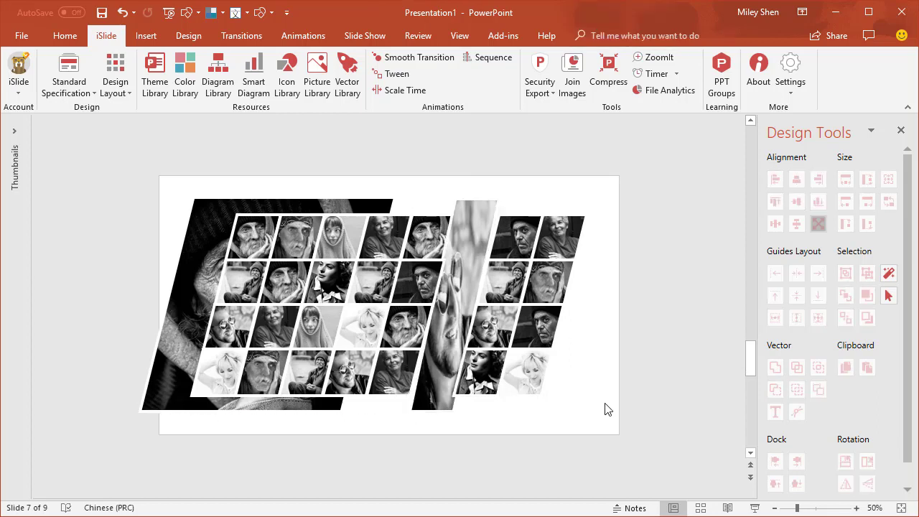
- Select the left background panel and middle strip, then open iSlide's Picture Library
{"action": "left_click", "coordinate": [200, 326]}
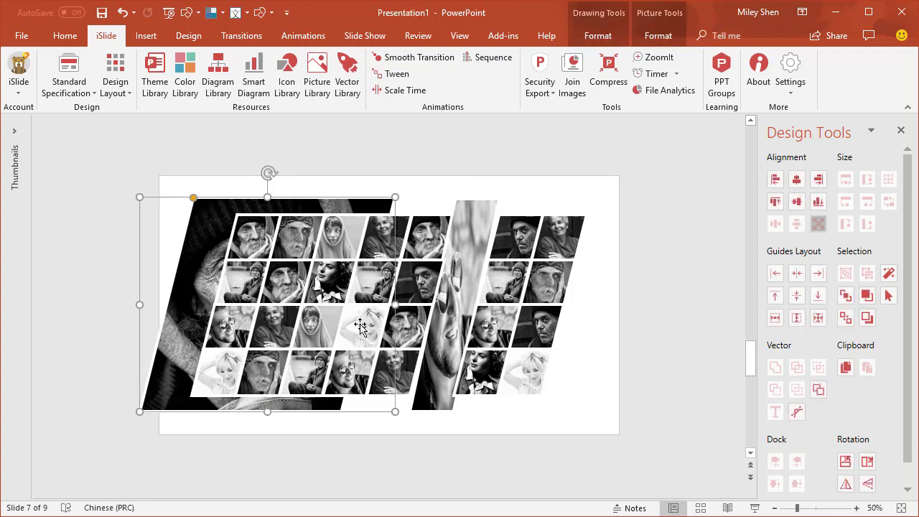
{"action": "left_click", "coordinate": [447, 329], "text": "shift"}
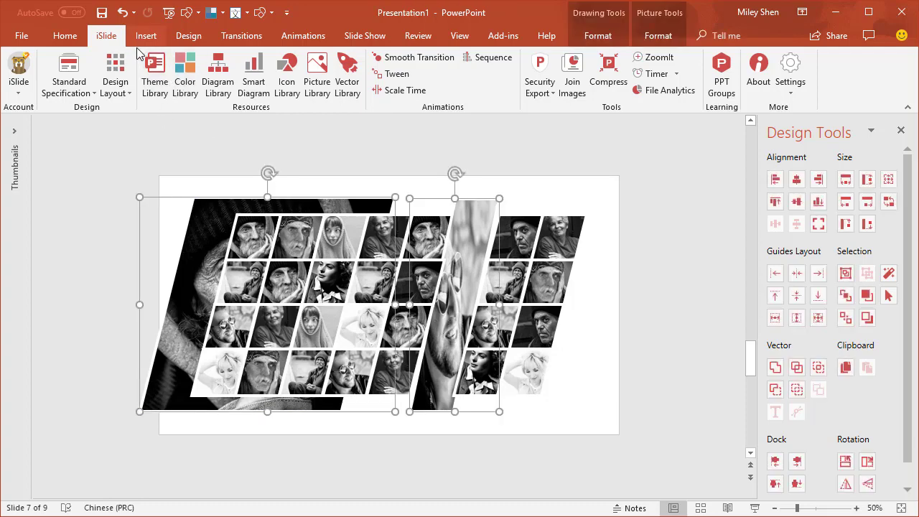
{"action": "left_click", "coordinate": [315, 79]}
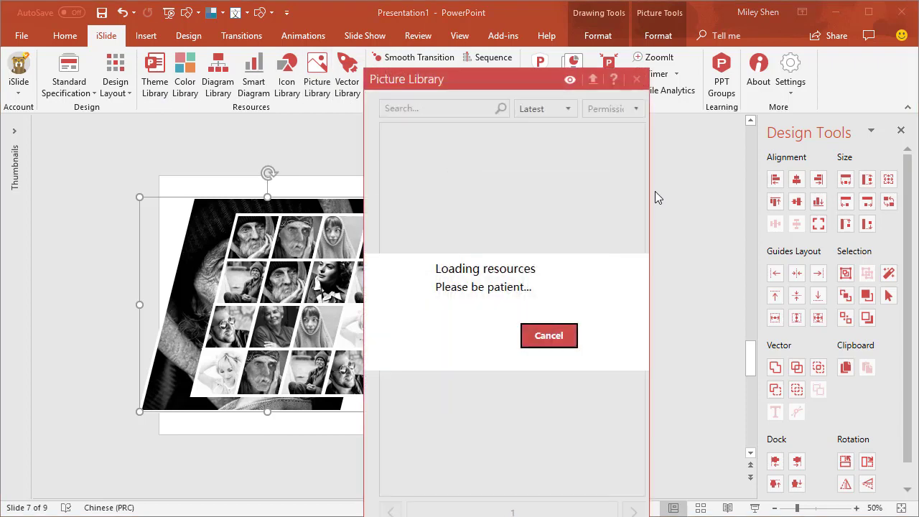
{"action": "left_click_drag", "start_coordinate": [501, 78], "coordinate": [743, 26]}
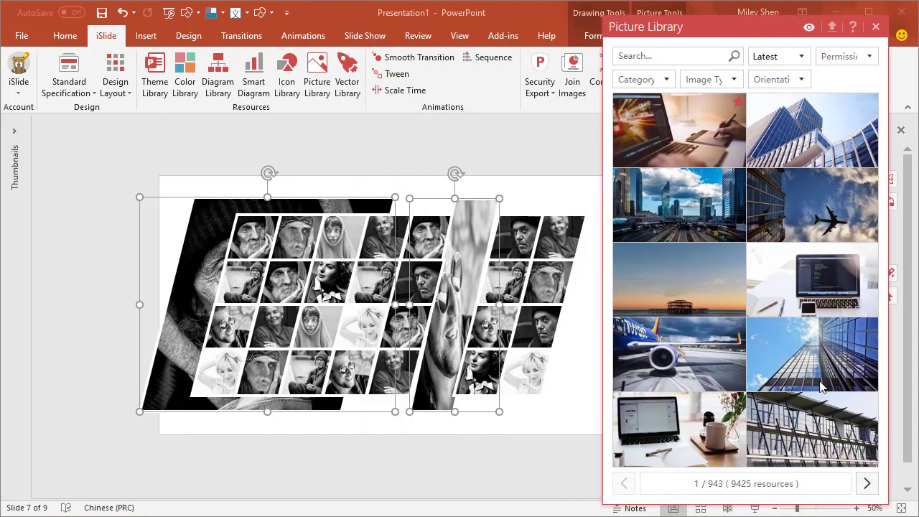
- Try several stock building photos on the panels, finishing with the sunset city skyline
{"action": "left_click", "coordinate": [814, 354]}
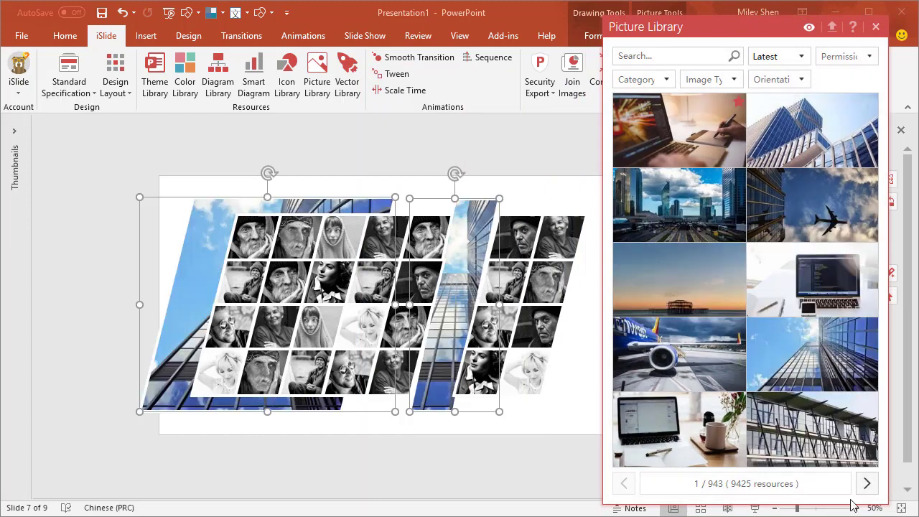
{"action": "left_click", "coordinate": [867, 485]}
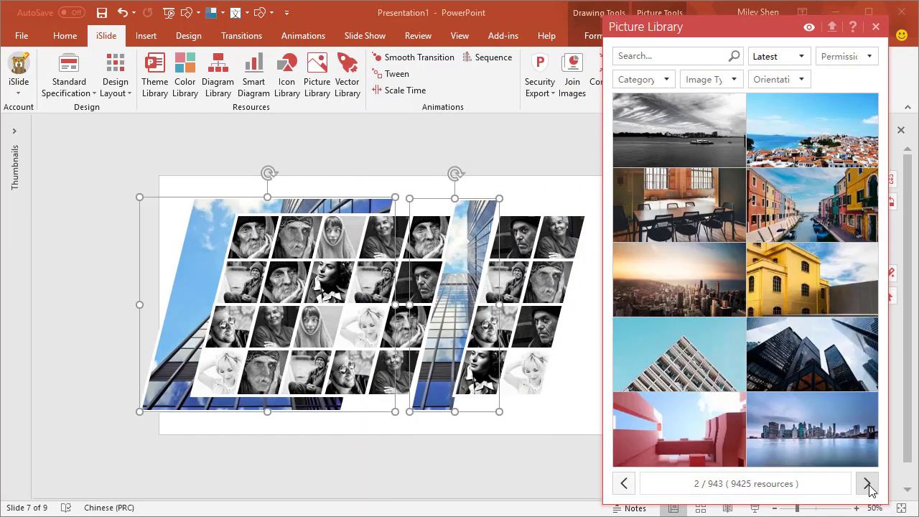
{"action": "left_click", "coordinate": [814, 281]}
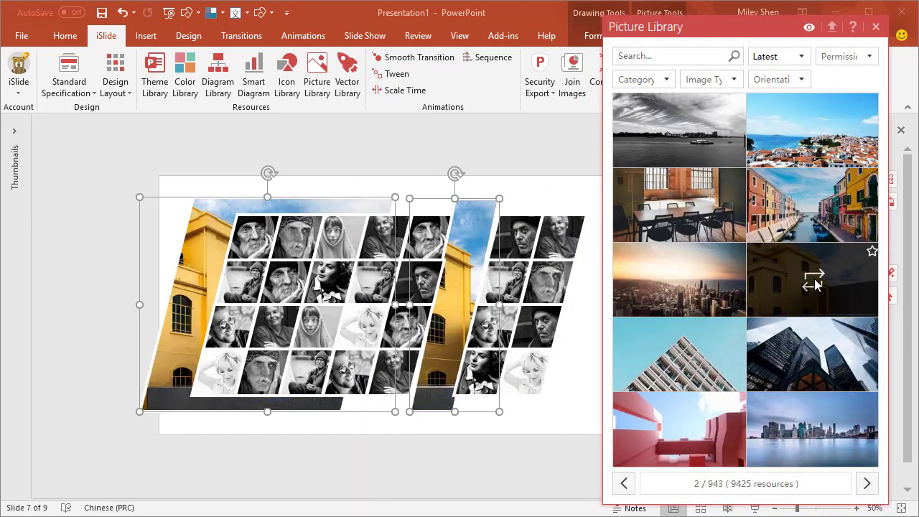
{"action": "left_click", "coordinate": [679, 355]}
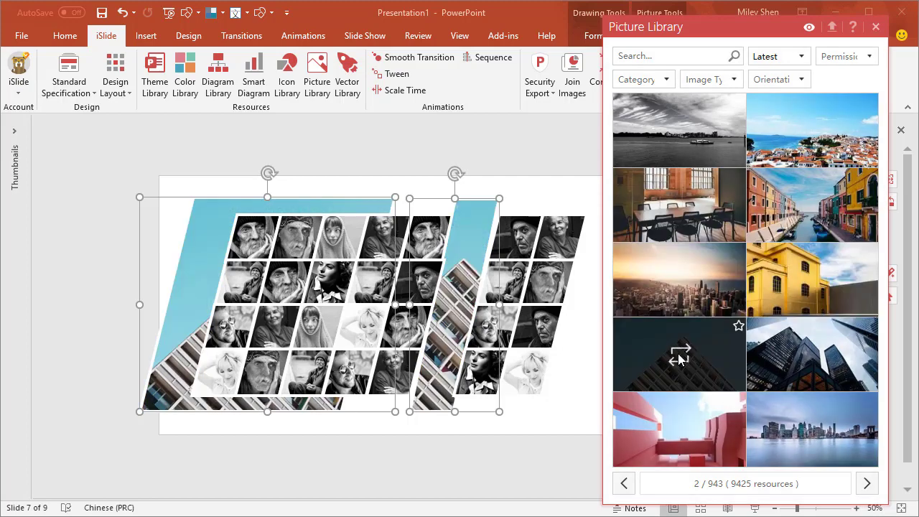
{"action": "left_click", "coordinate": [678, 433]}
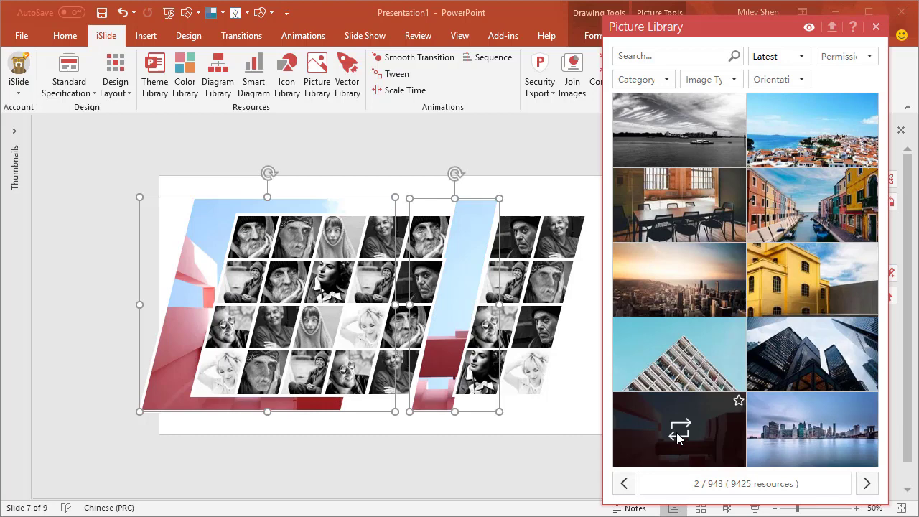
{"action": "left_click", "coordinate": [815, 199]}
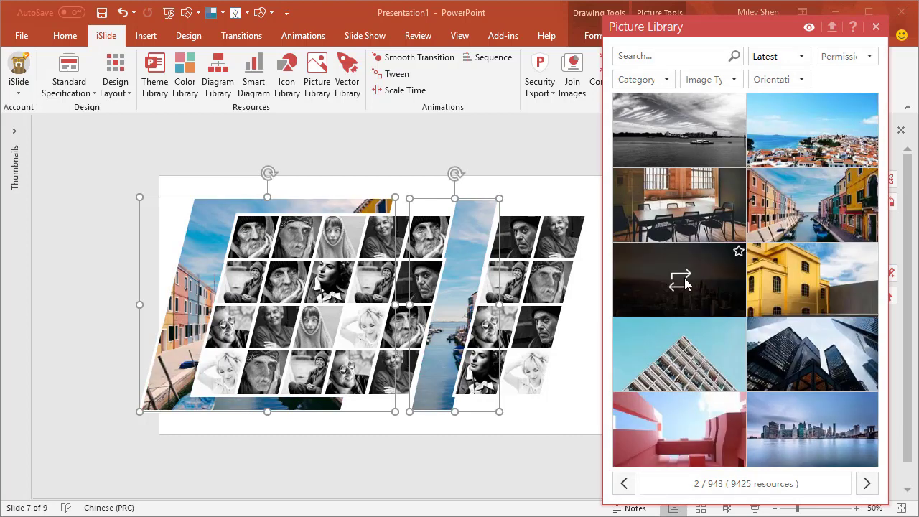
{"action": "left_click", "coordinate": [685, 284]}
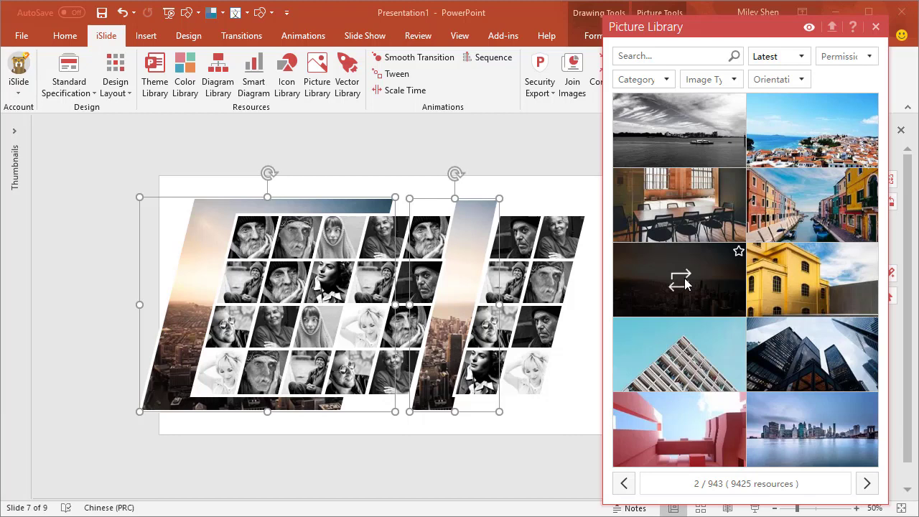